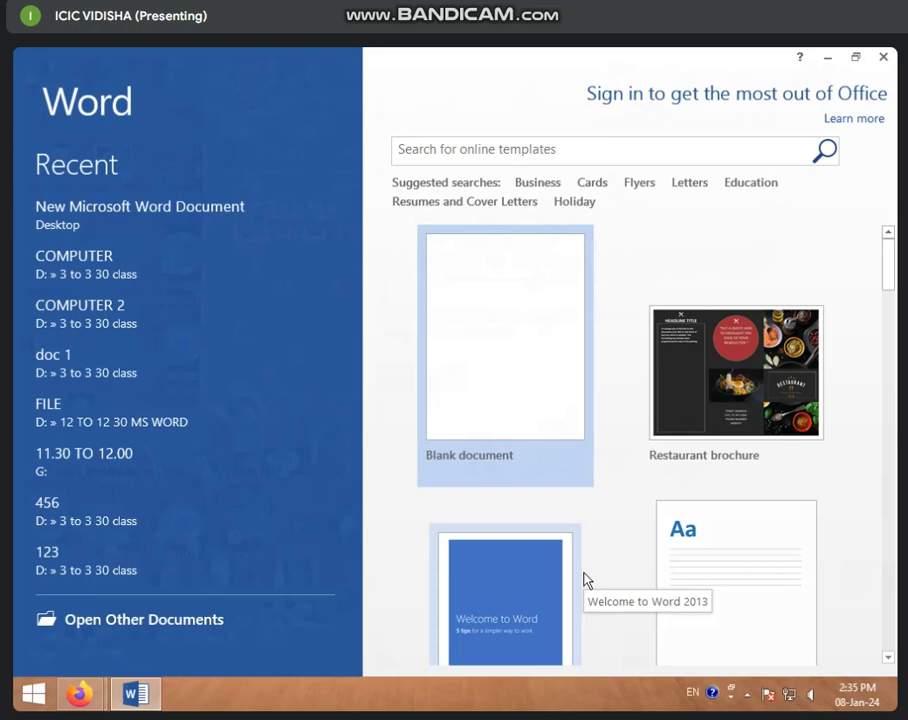
Open a new blank document (Document1) from the Word start screen
left_click(553, 348)
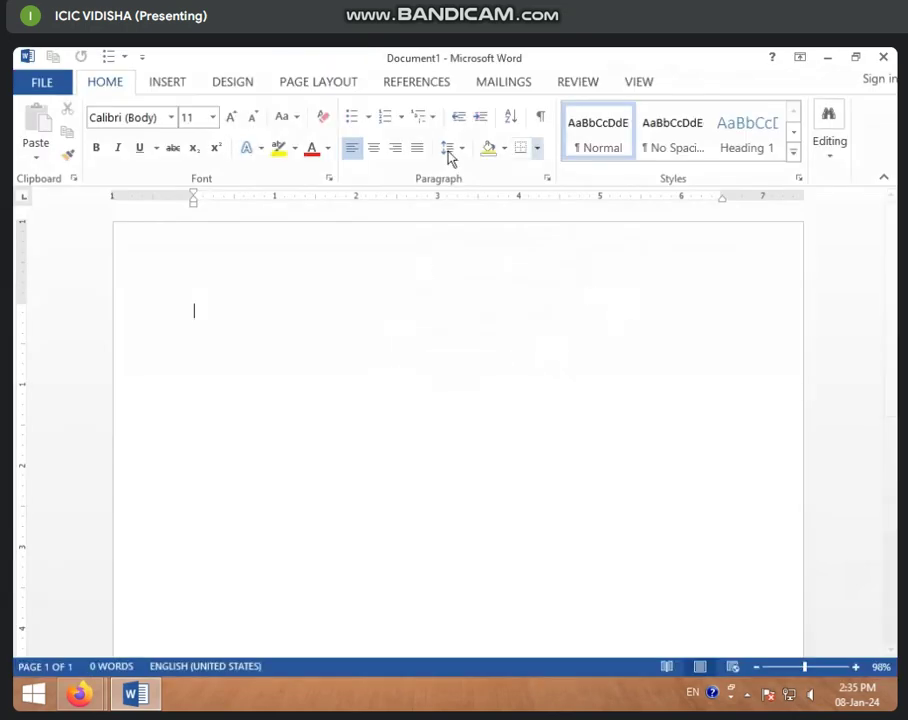
Browse the Layout, References, Home, Insert and Design tabs, finishing on References
left_click(302, 90)
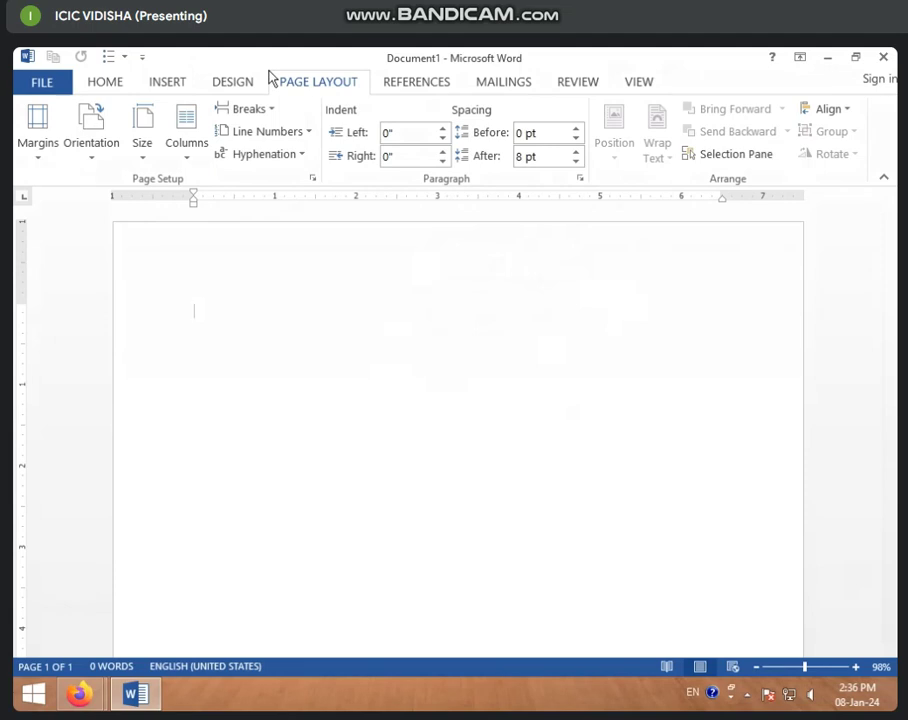
left_click(404, 84)
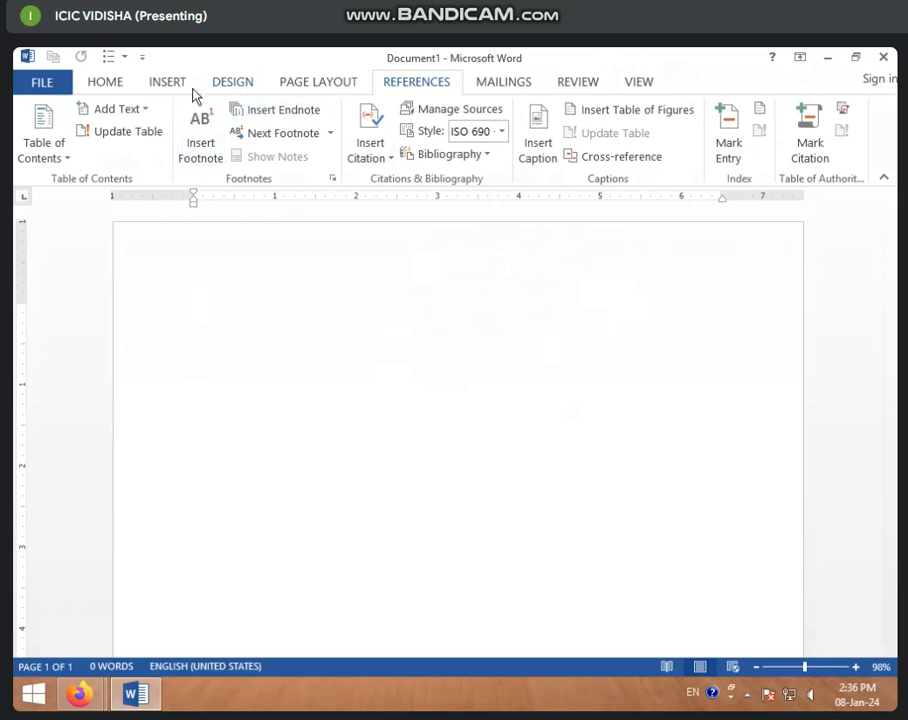
left_click(126, 90)
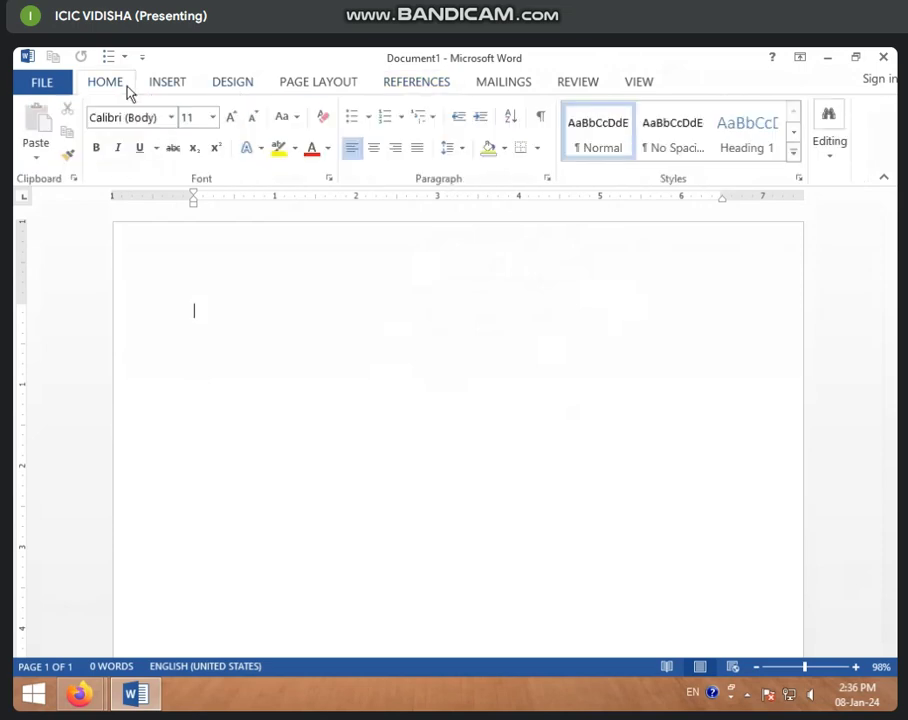
left_click(158, 87)
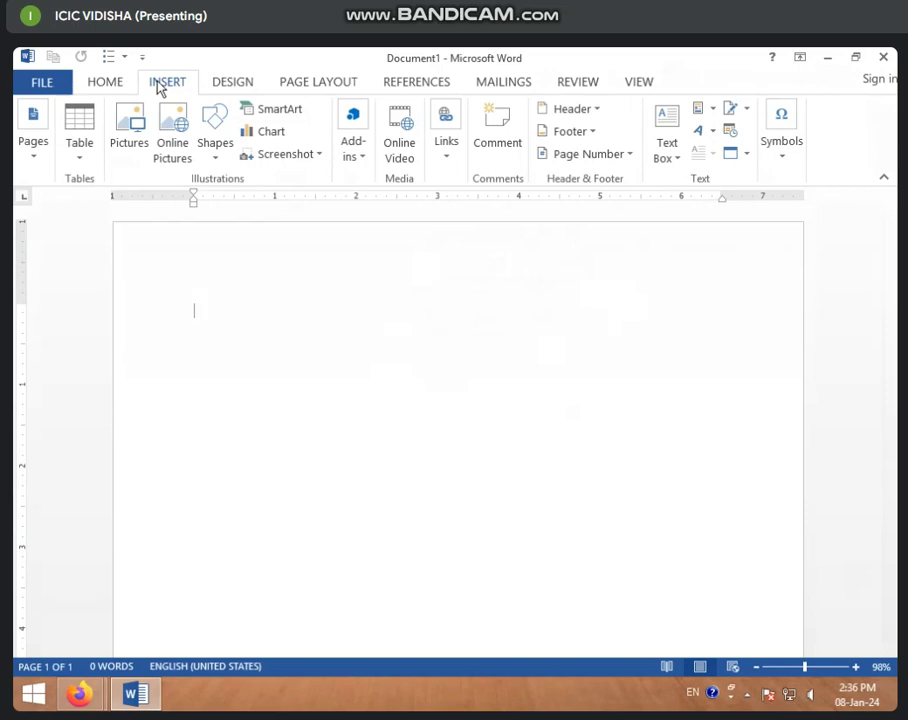
left_click(238, 84)
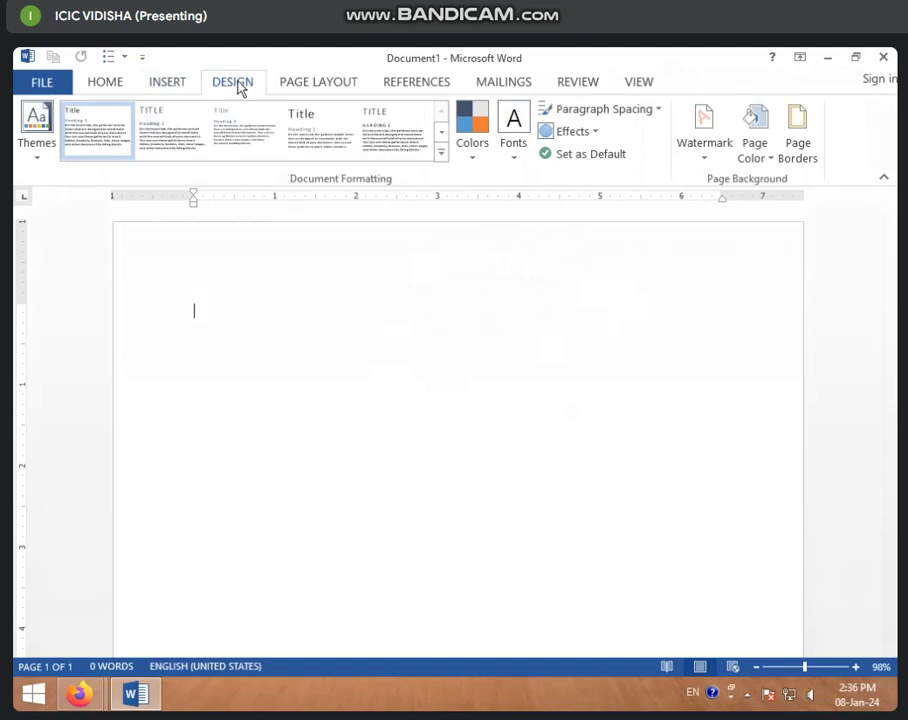
left_click(352, 88)
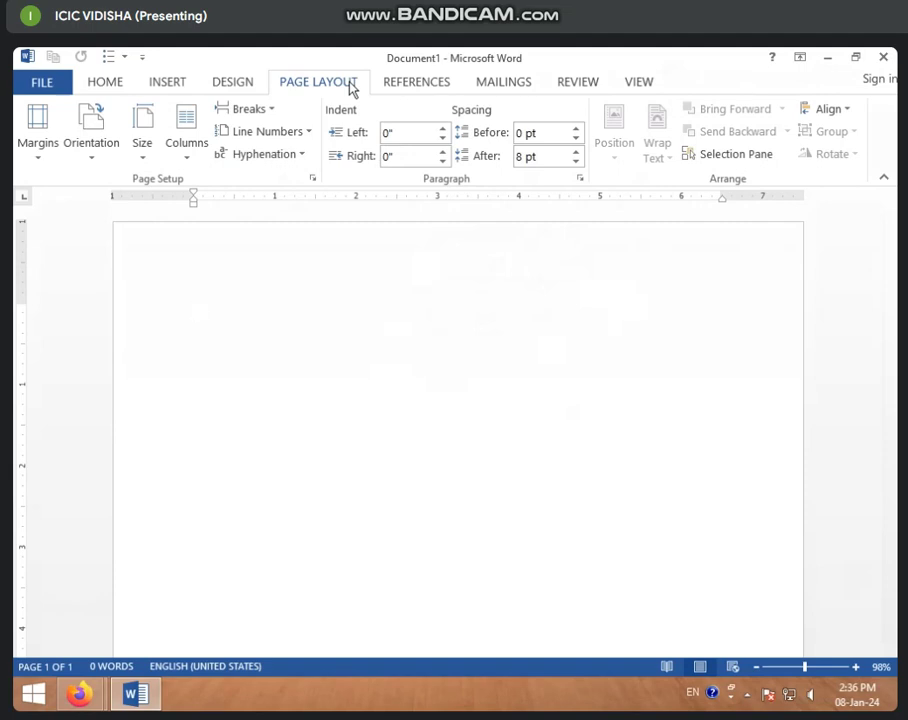
left_click(436, 85)
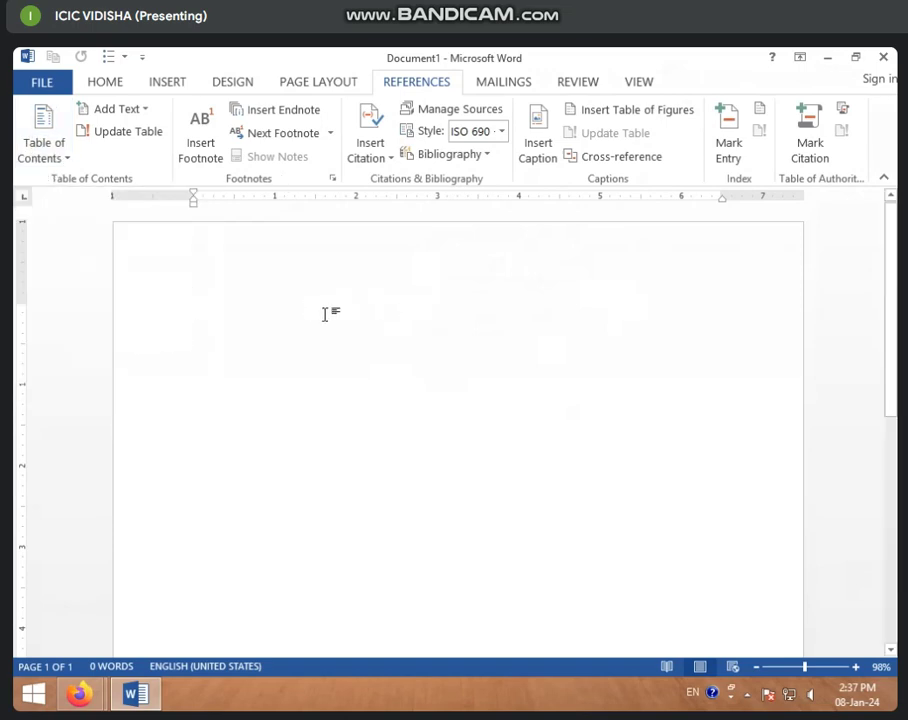
Generate sample paragraphs with =RAND(50) and scroll back to the top
type("=R")
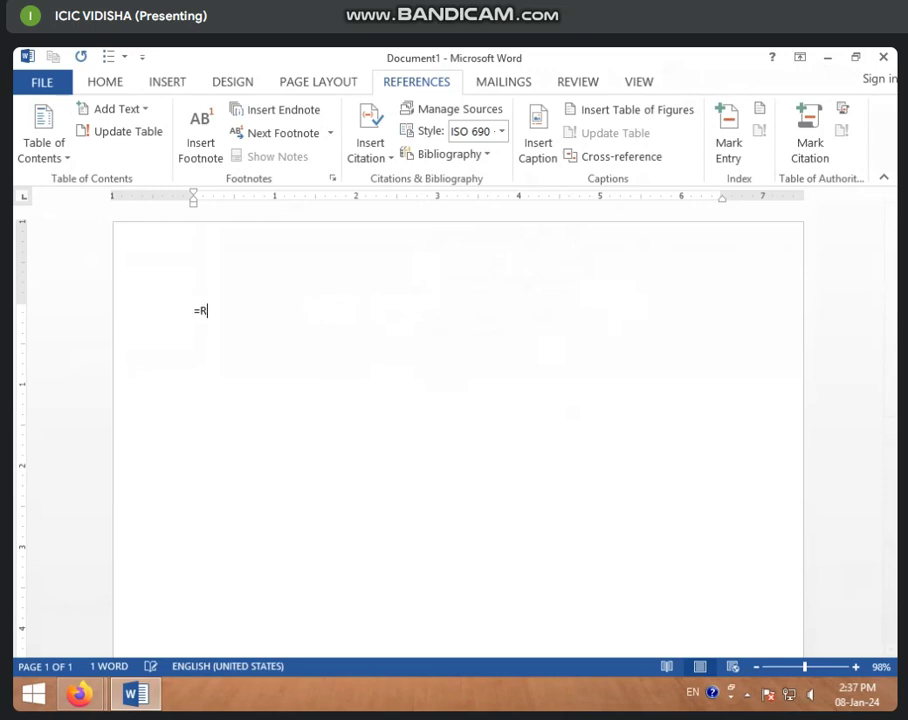
type("AND")
type("(50)")
key("Return")
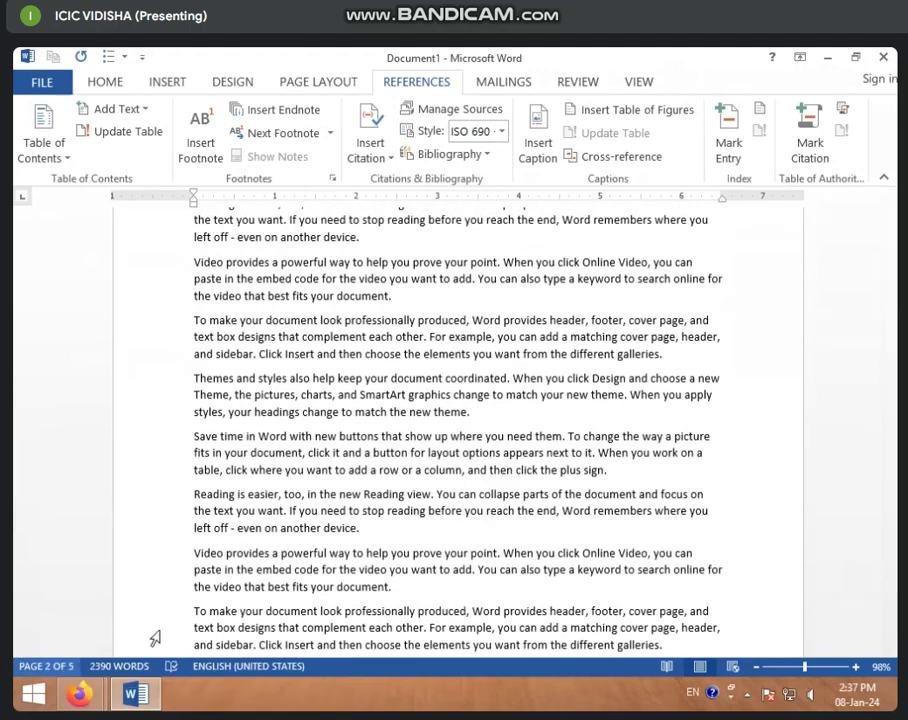
scroll(210, 482, "up", 5)
scroll(264, 483, "up", 5)
scroll(266, 490, "up", 5)
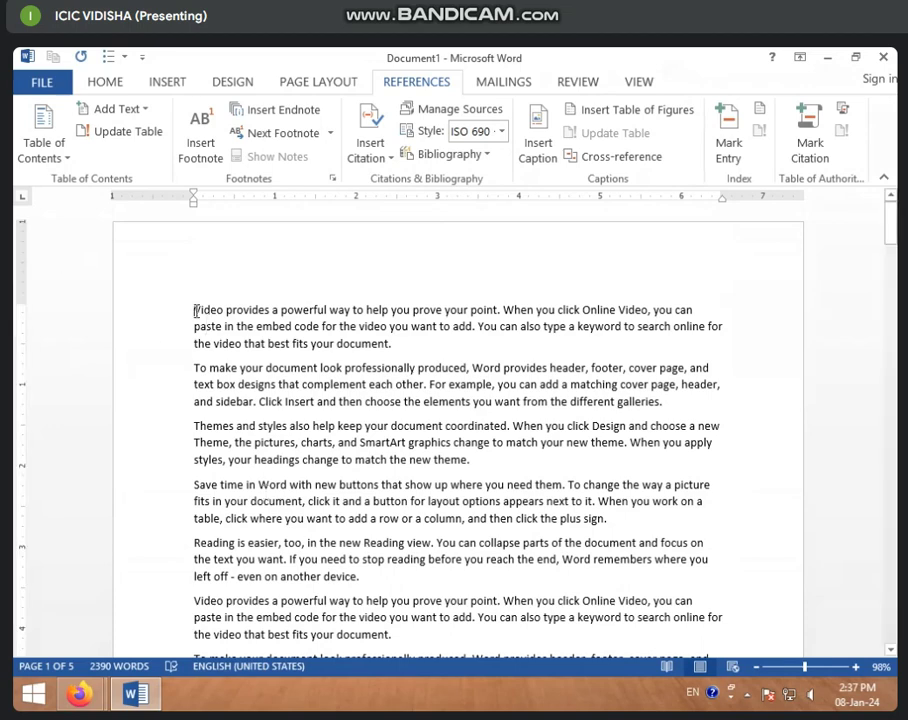
Insert a 'COMPUTER' line above the first paragraph and select it for styling
key("Return")
key("Return")
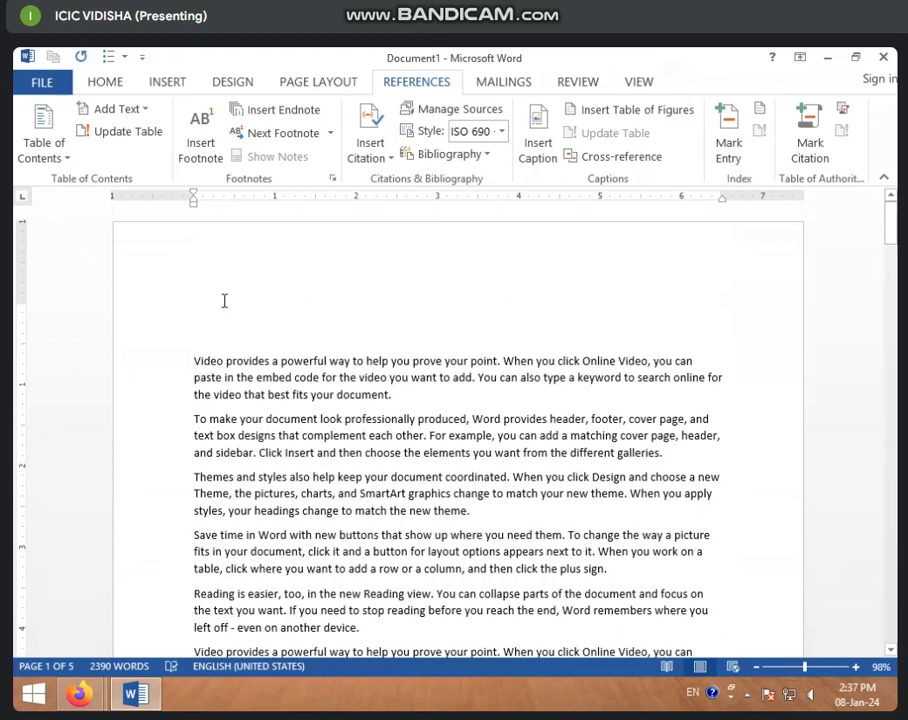
key("Up")
key("Up")
type("C")
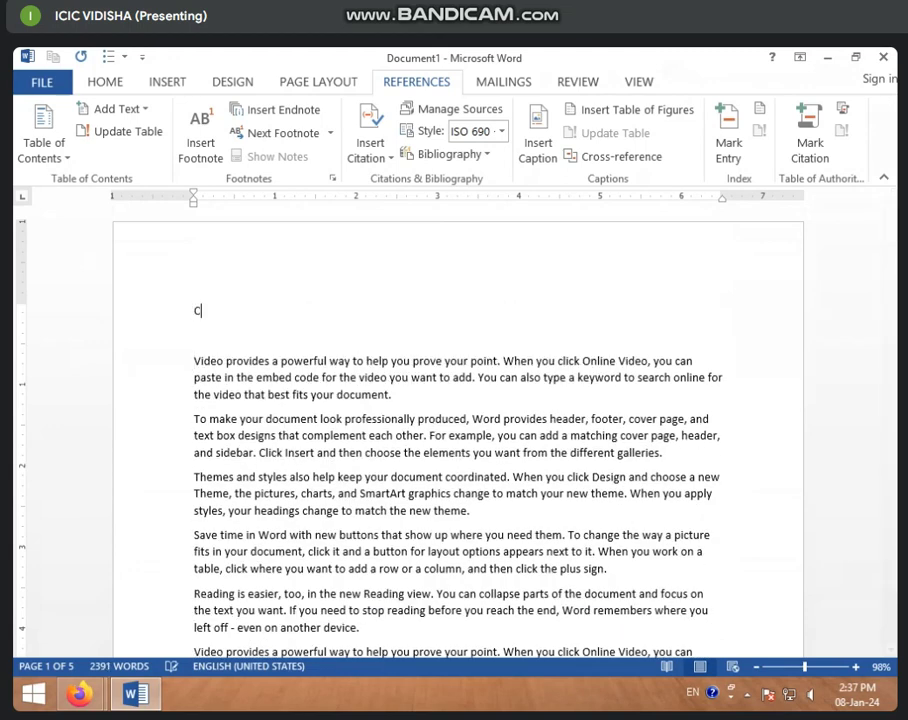
type("OMPU")
type("TER")
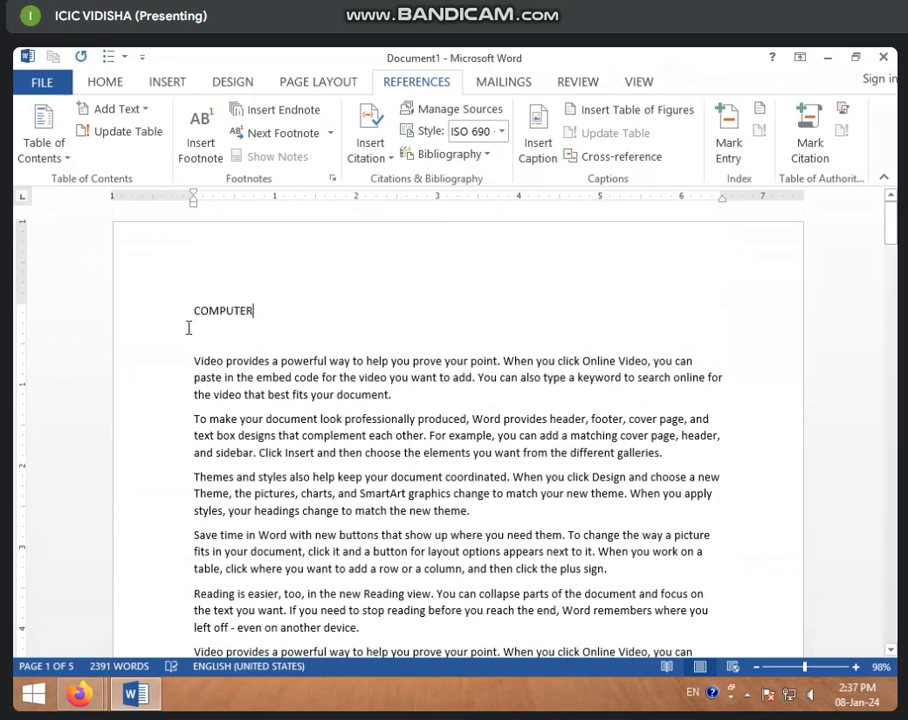
left_click_drag(195, 310, 264, 312)
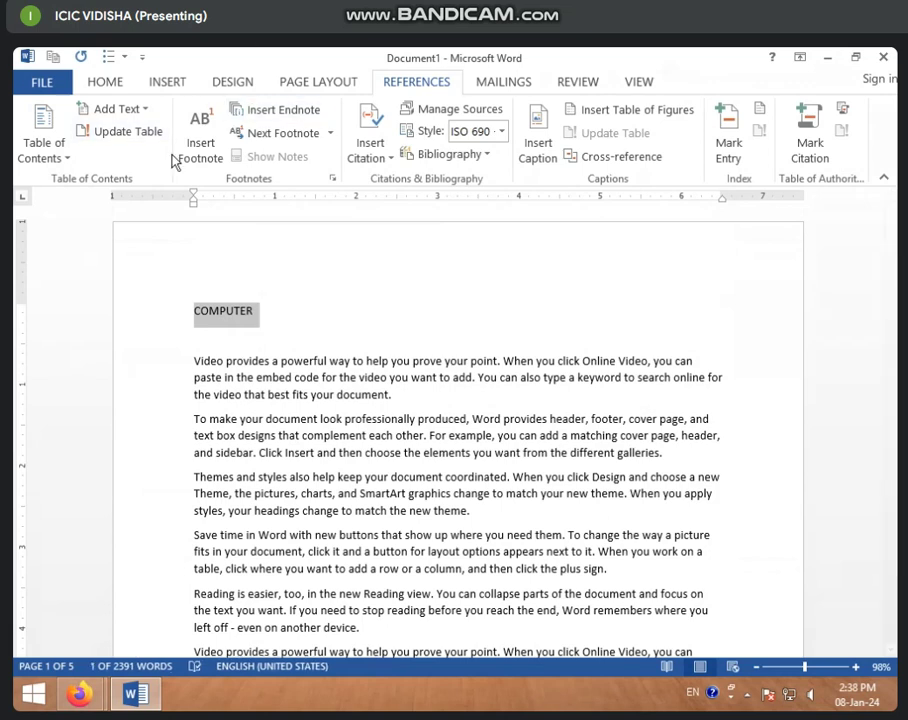
left_click(277, 334)
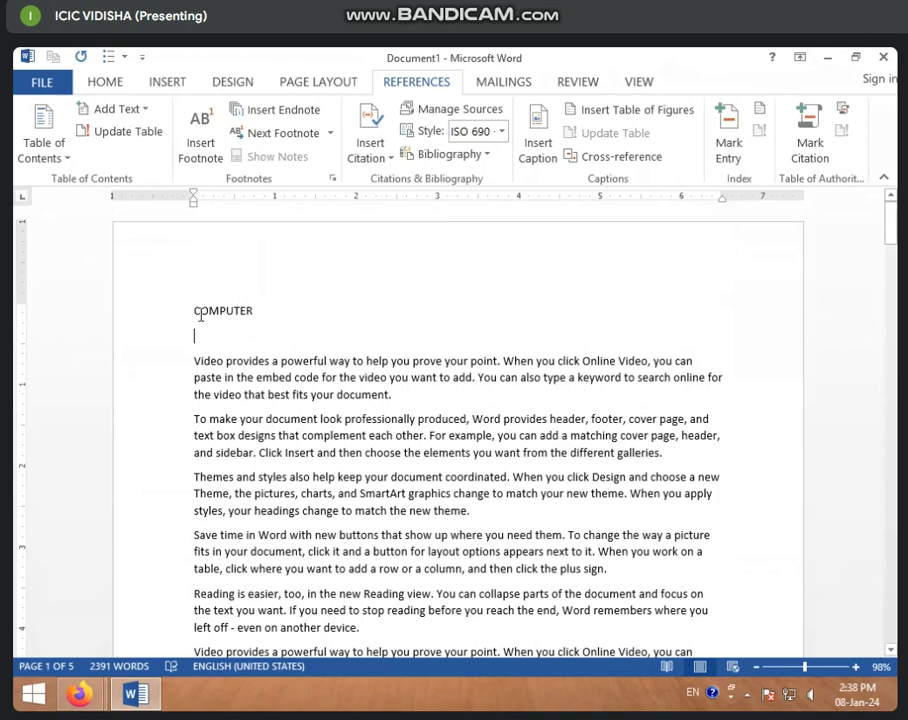
key("Up")
left_click_drag(206, 313, 259, 313)
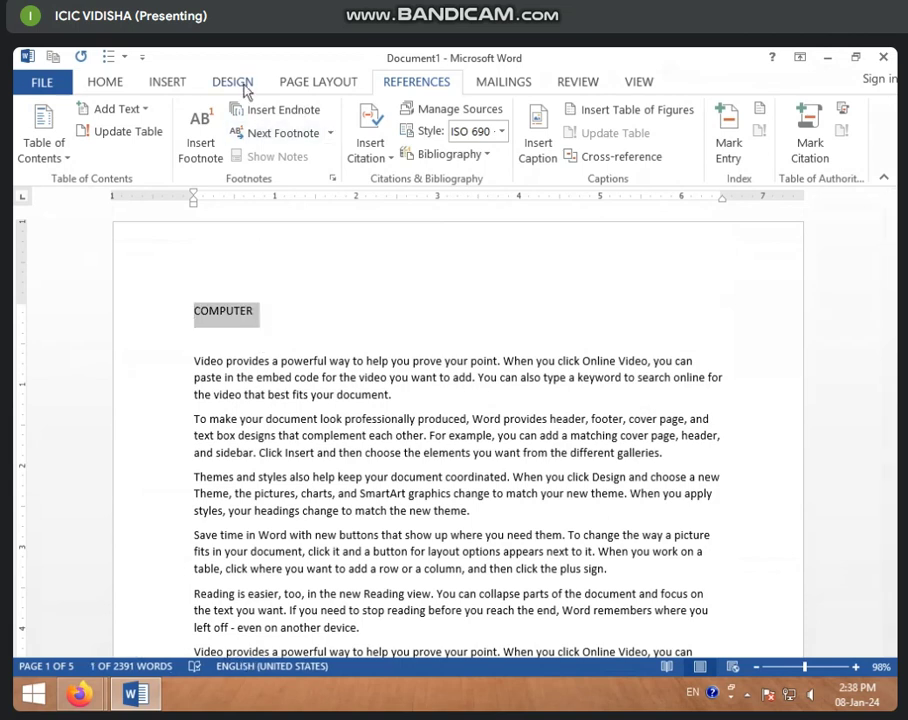
left_click(145, 110)
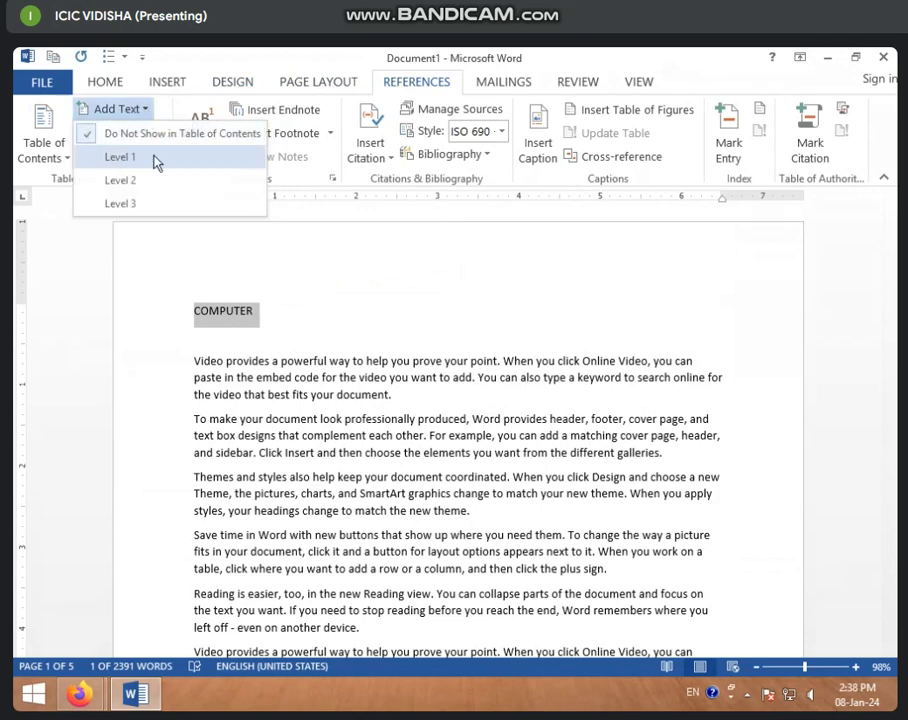
left_click(305, 308)
left_click(290, 312)
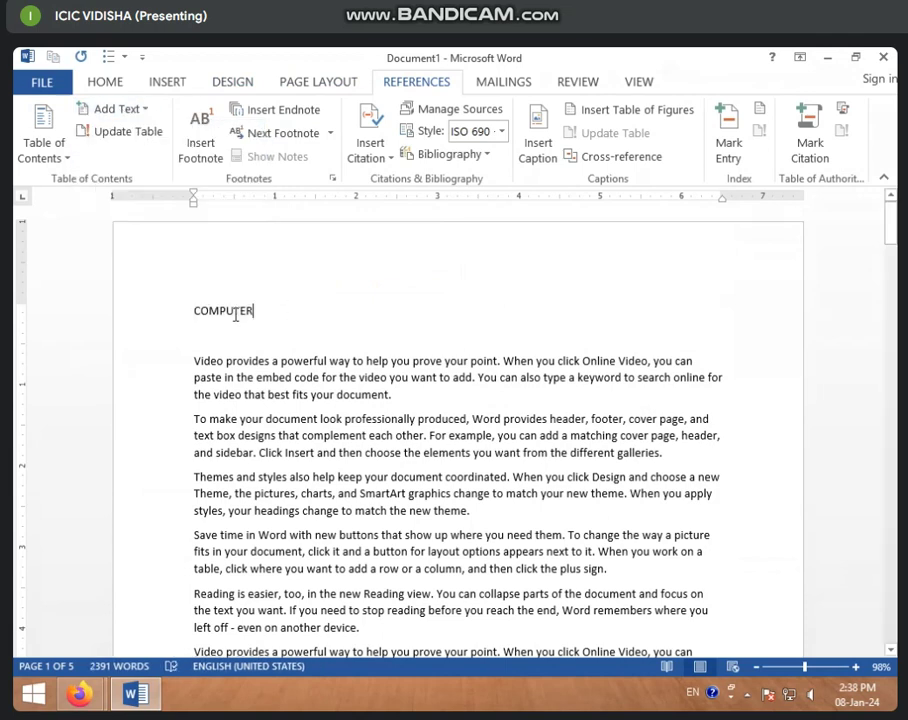
left_click_drag(196, 311, 303, 316)
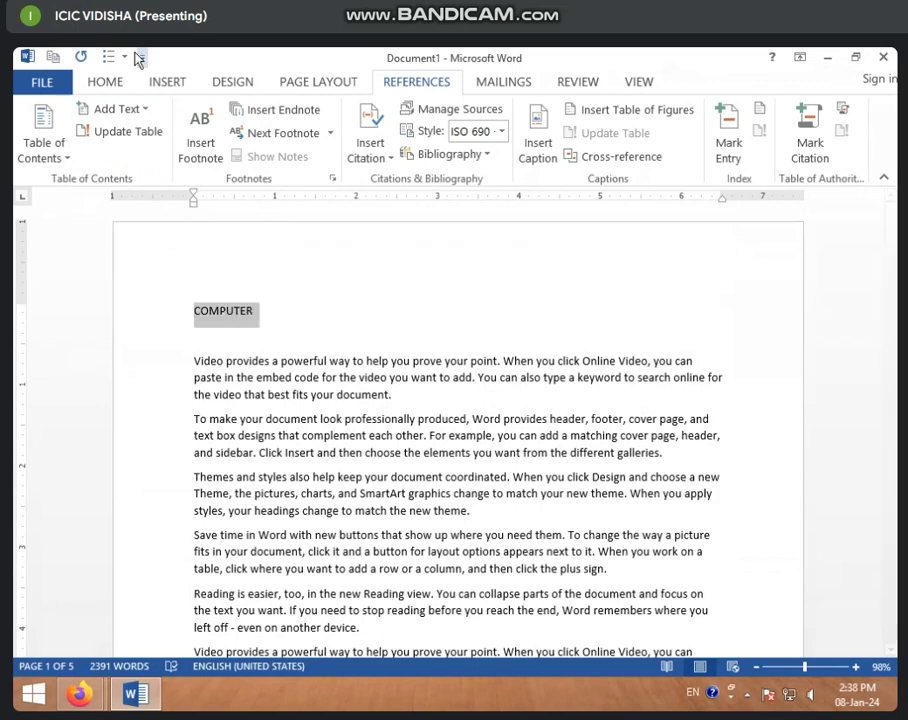
left_click(112, 86)
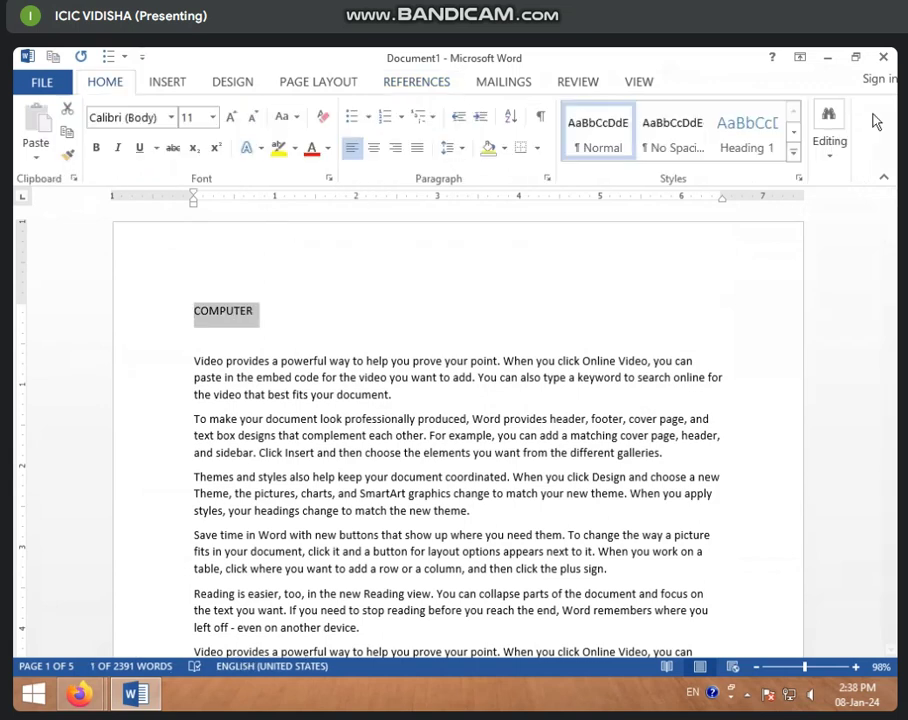
Apply the Heading 1 style to COMPUTER
left_click(751, 143)
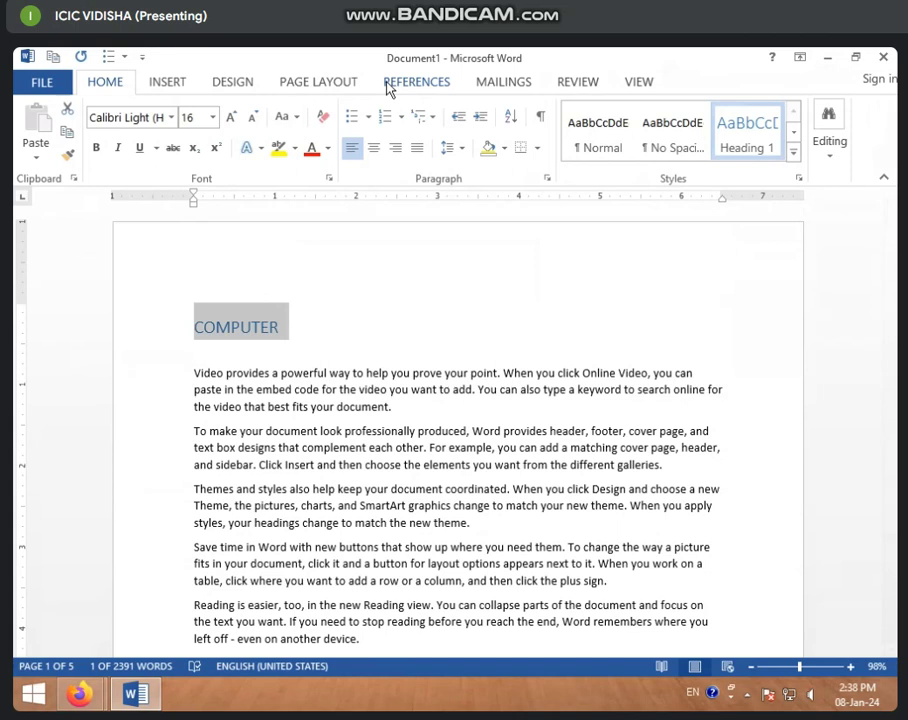
left_click(204, 338)
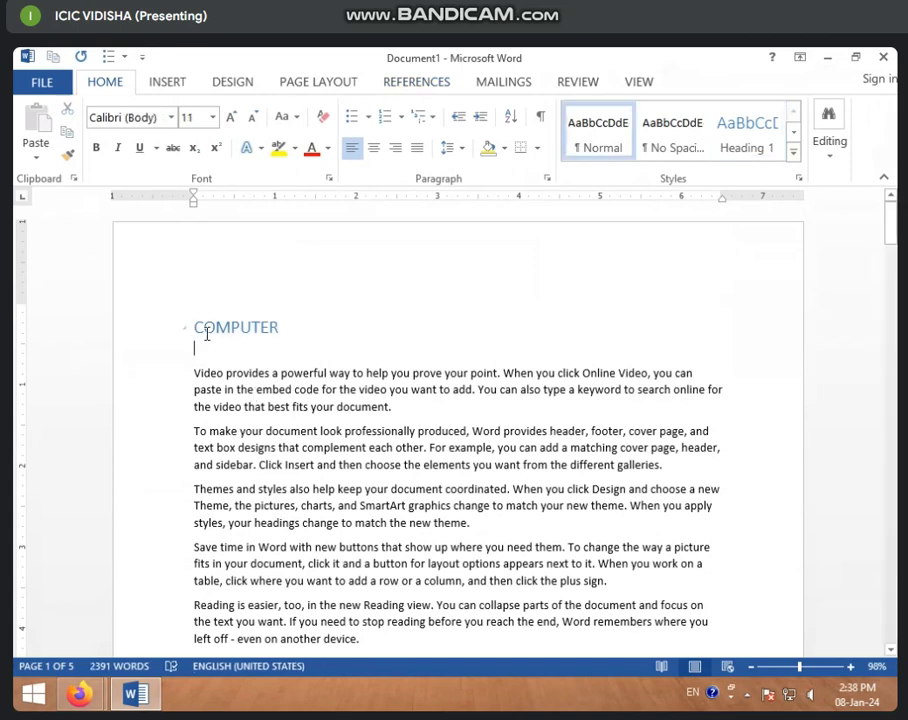
double_click(203, 327)
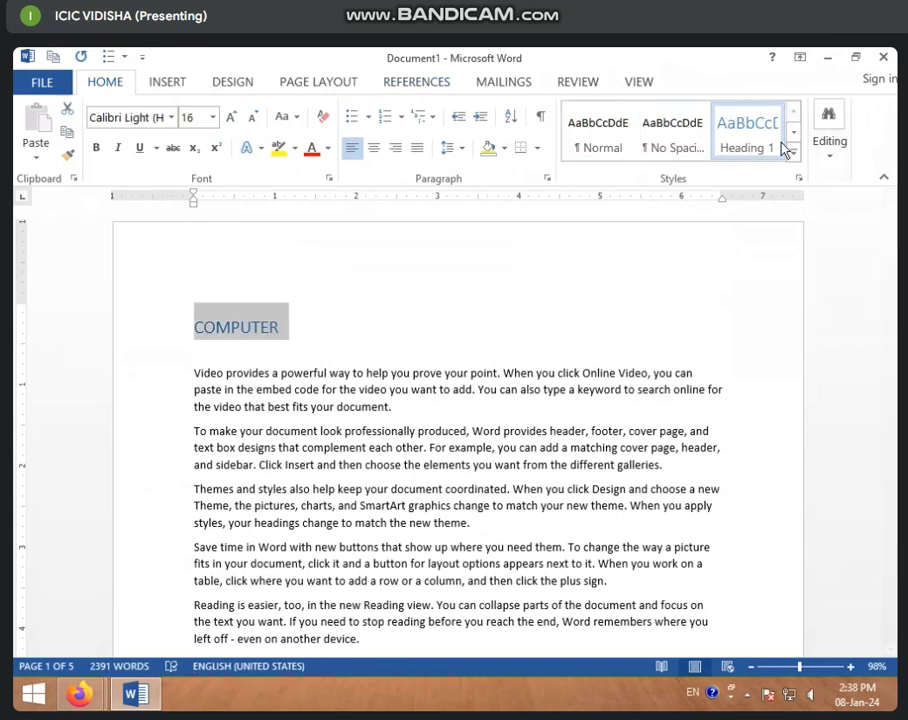
Add a PRINTER line after the paragraph ending 'theme.' and style it Heading 1
left_click(492, 522)
key("Return")
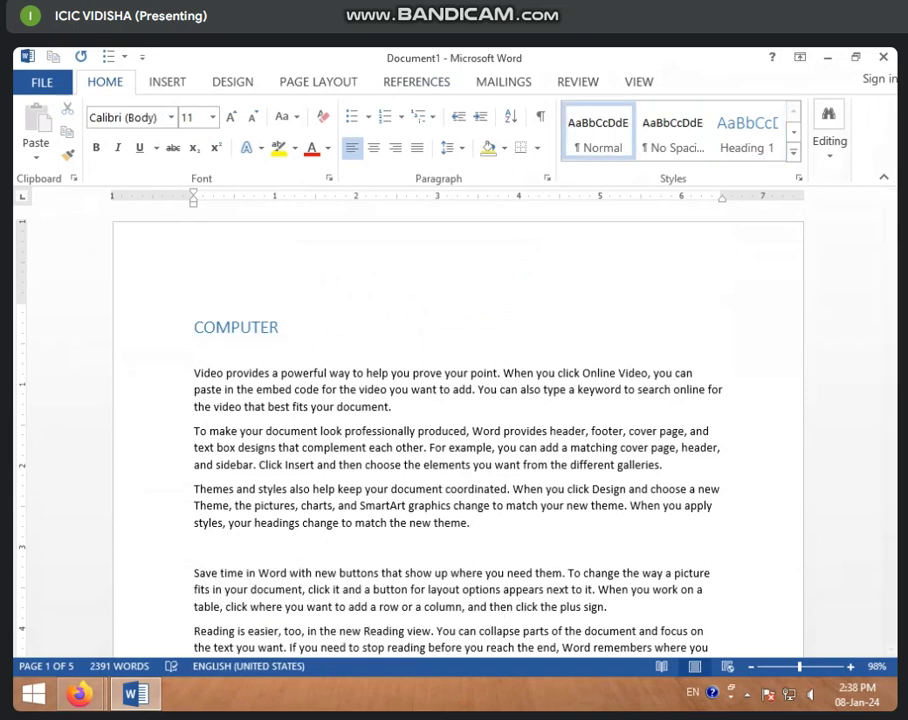
type("PRINT")
type("ER")
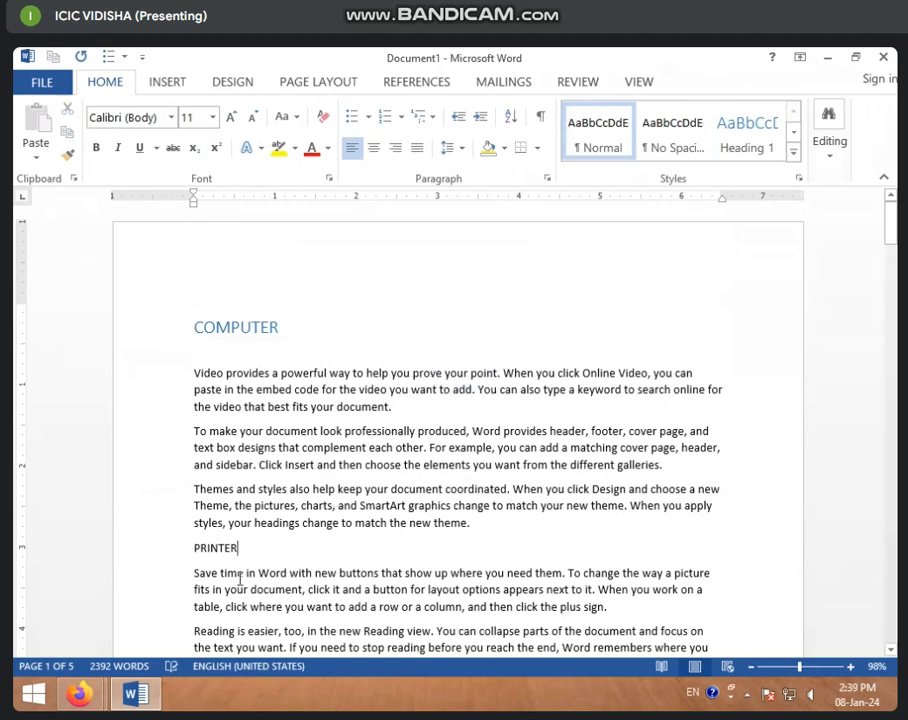
scroll(240, 570, "down", 2)
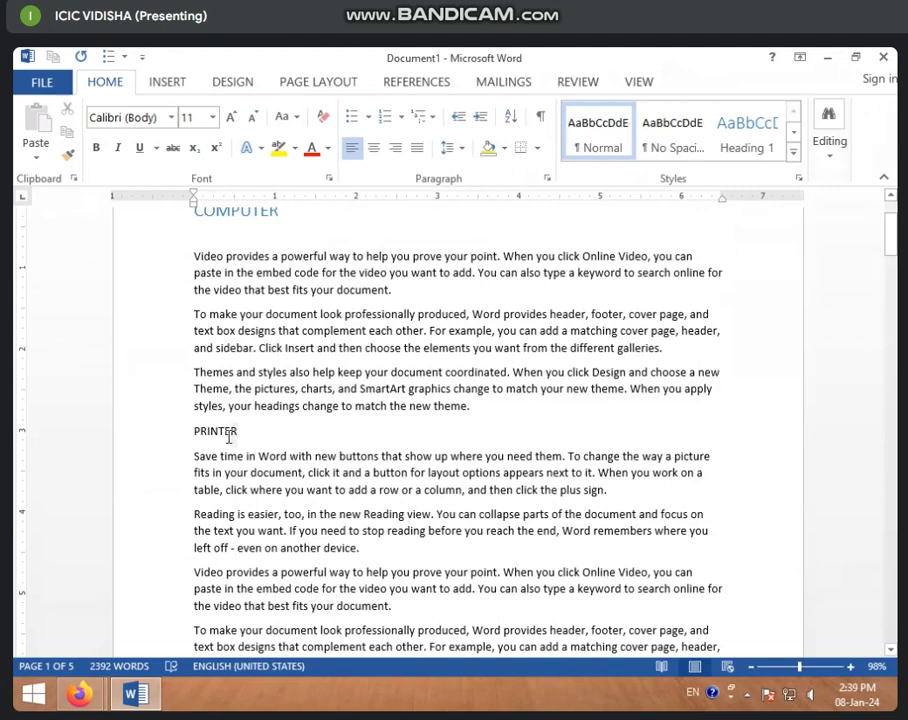
left_click_drag(233, 432, 175, 437)
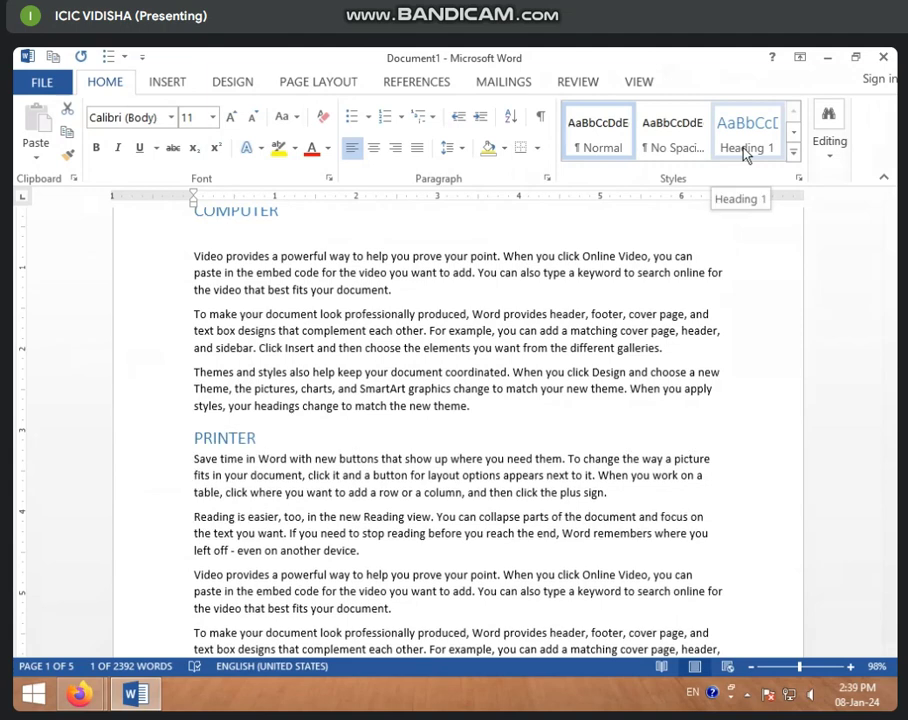
left_click(793, 152)
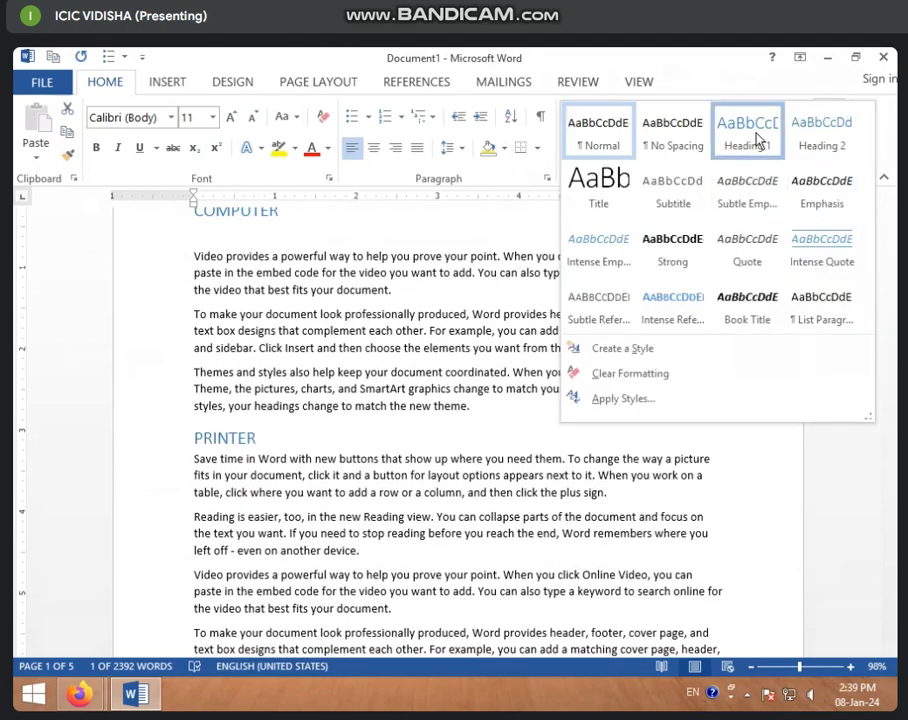
left_click(777, 141)
scroll(359, 458, "up", 3)
left_click(362, 458)
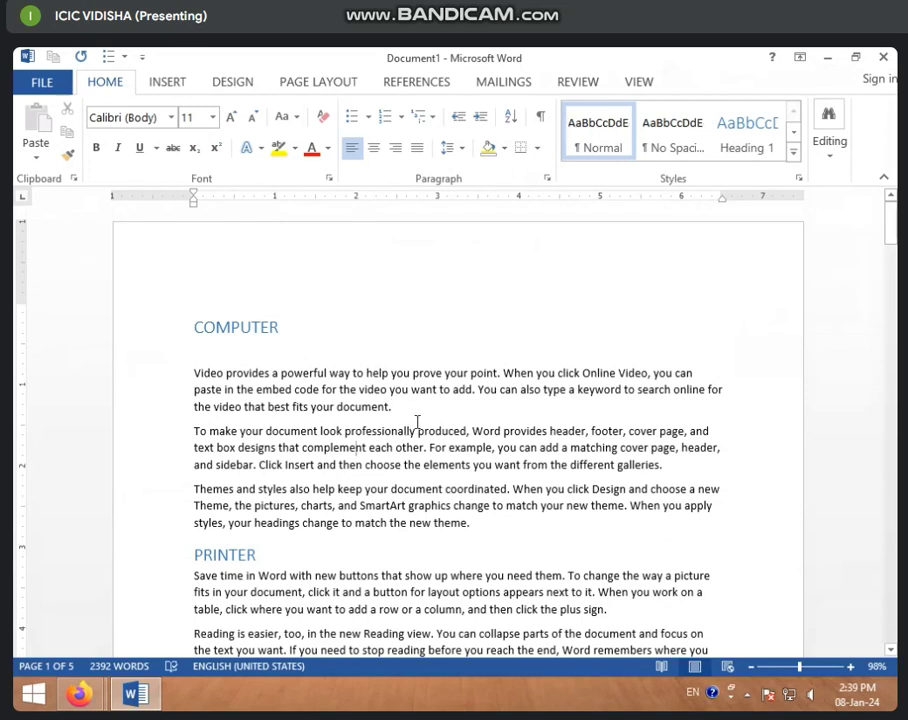
Add a 'TYPES OF COMPUTER' line after the first body paragraph, styled Heading 2
key("Return")
type("TYPES OF C")
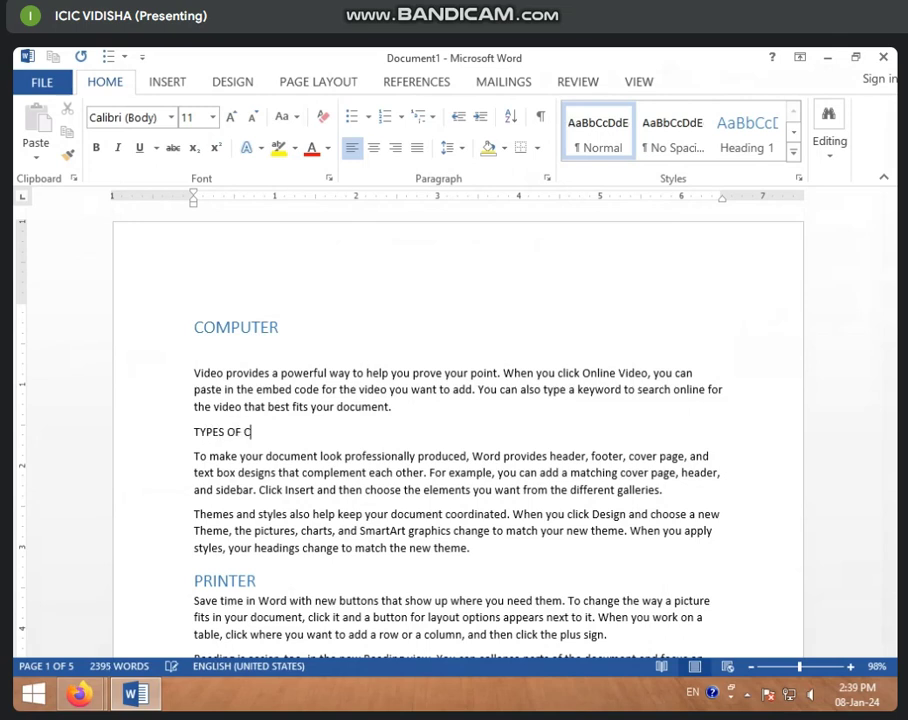
type("OMPUTER")
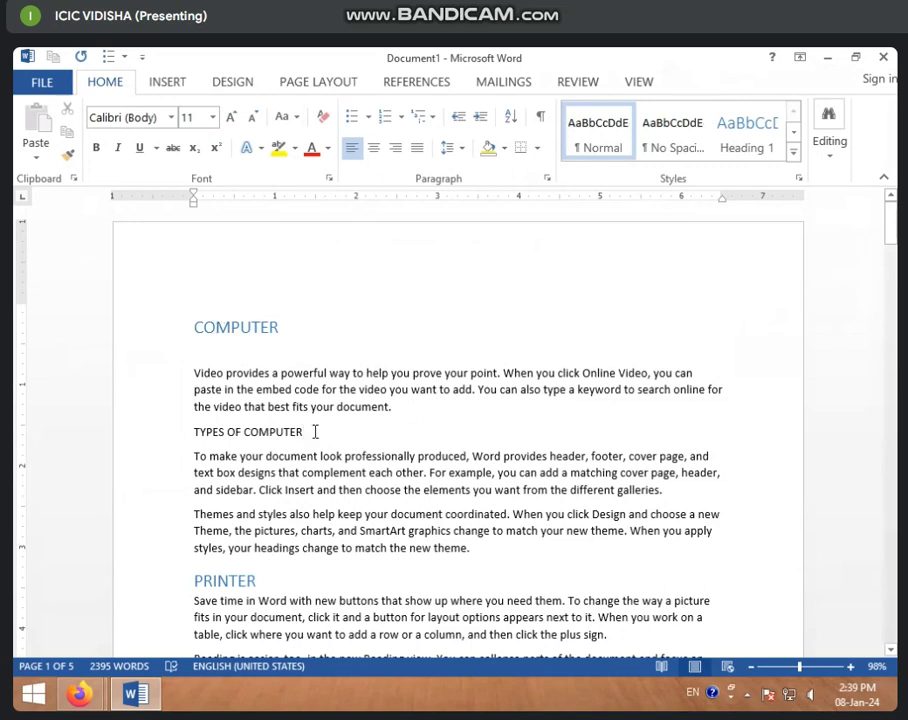
left_click_drag(312, 432, 193, 432)
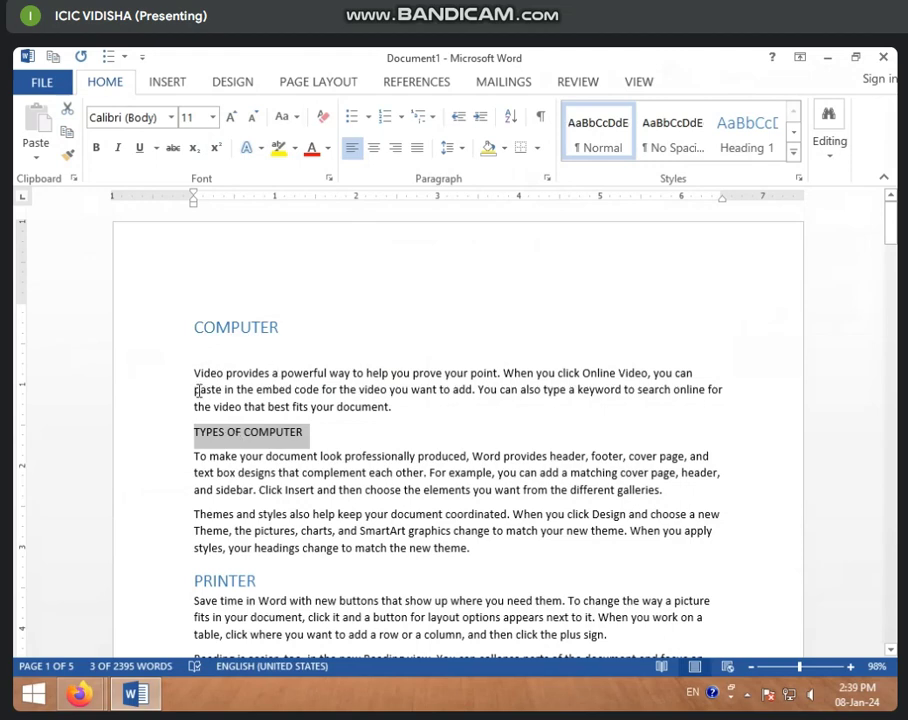
left_click(792, 152)
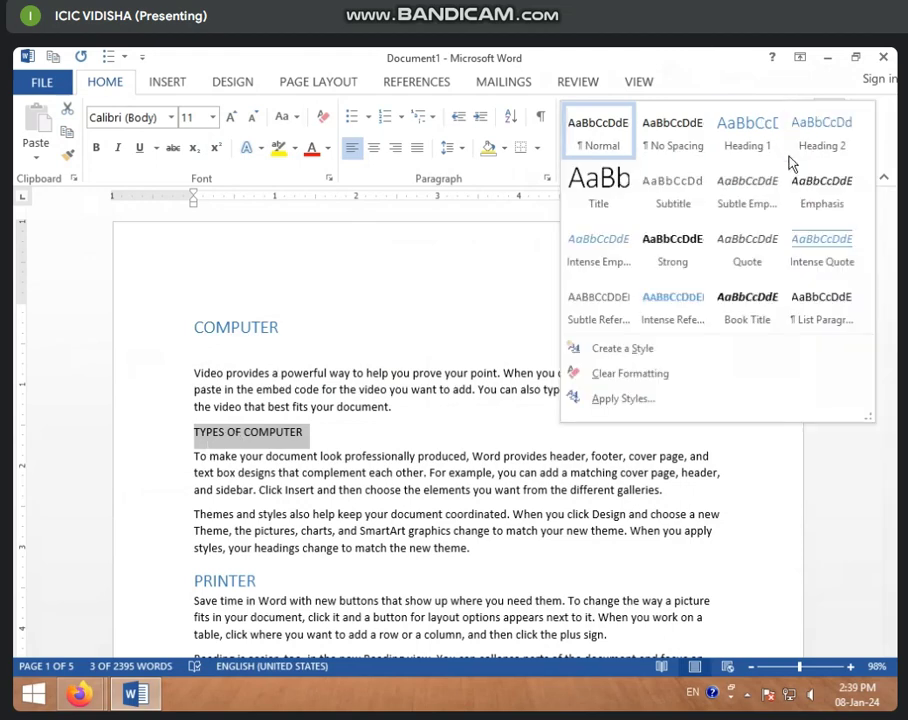
left_click(827, 142)
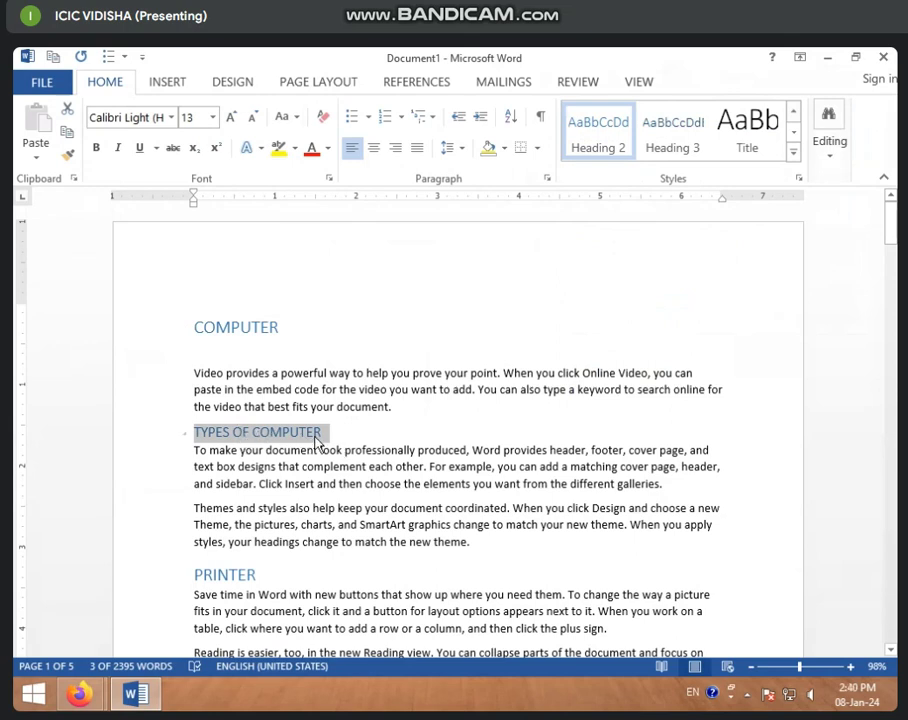
Add a KEYBOARD line after the paragraph ending 'fits your document.'
left_click(302, 572)
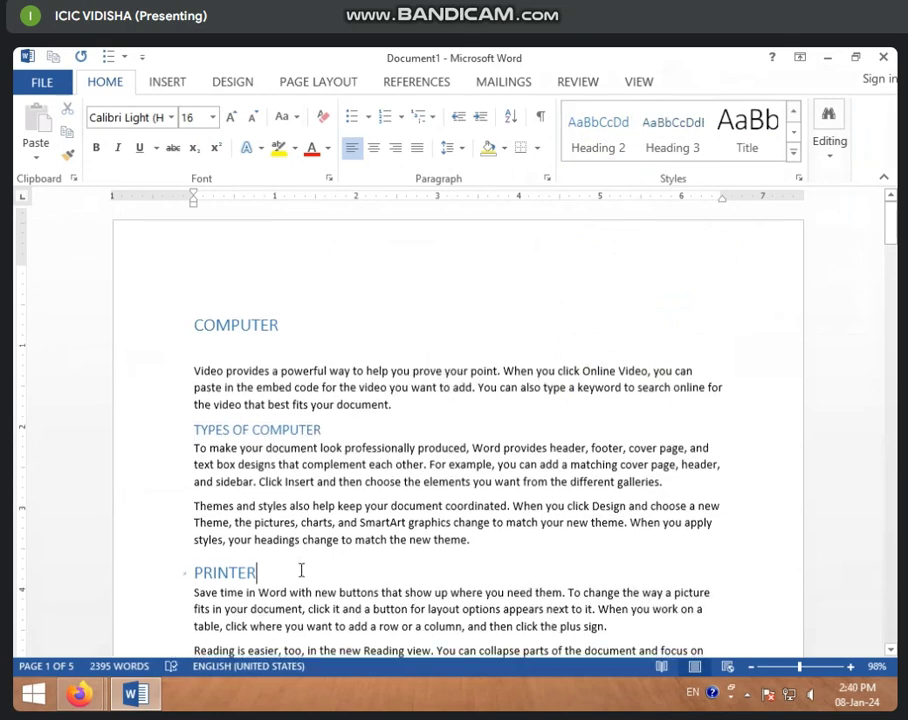
scroll(302, 572, "down", 3)
scroll(305, 568, "down", 2)
scroll(309, 567, "down", 2)
left_click(418, 436)
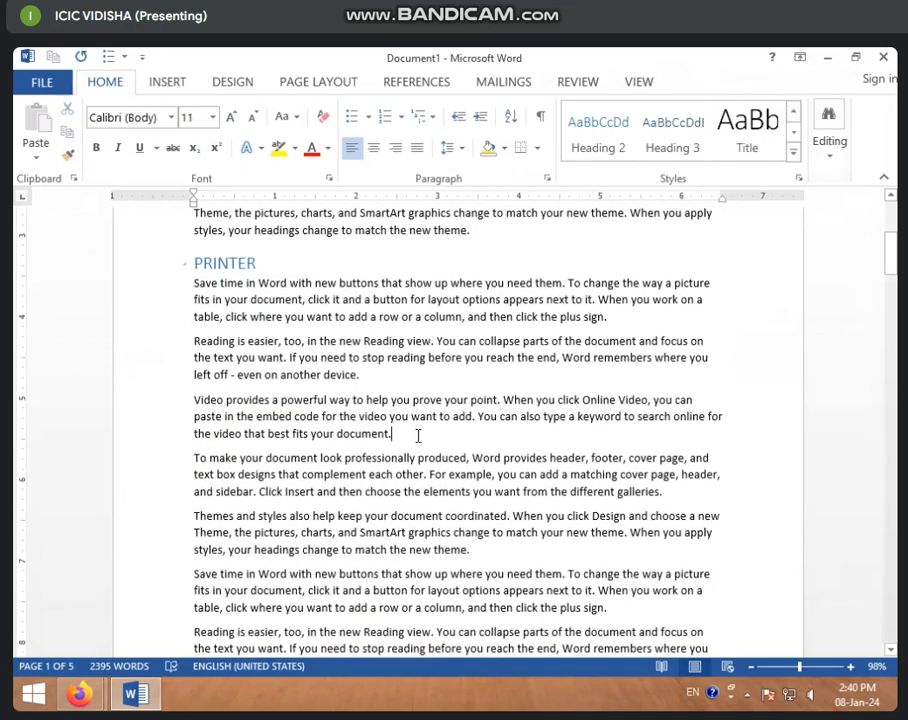
key("Return")
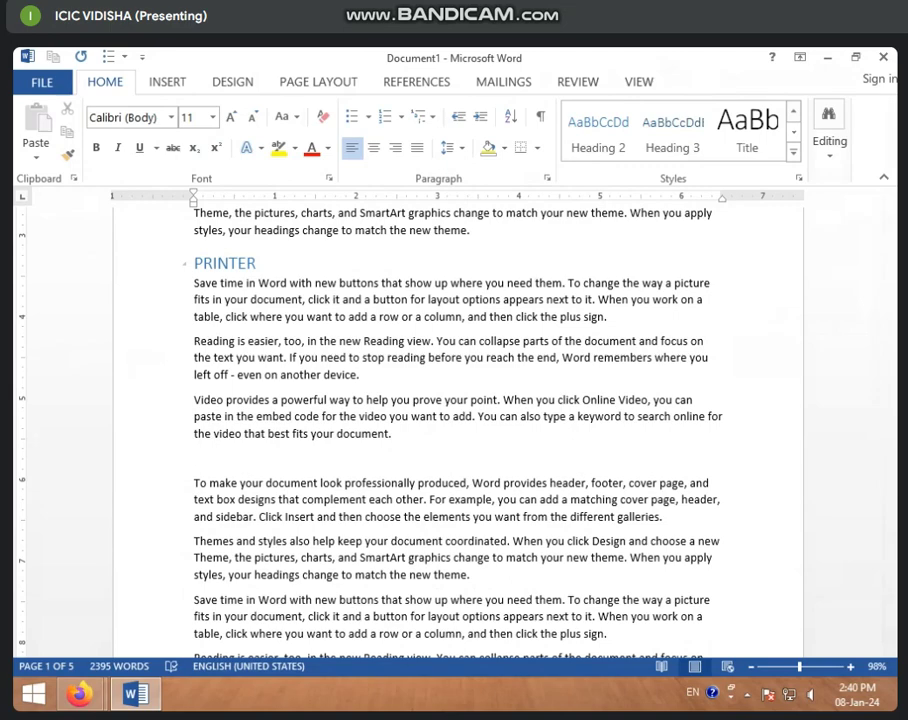
scroll(360, 395, "up", 5)
scroll(250, 380, "up", 1)
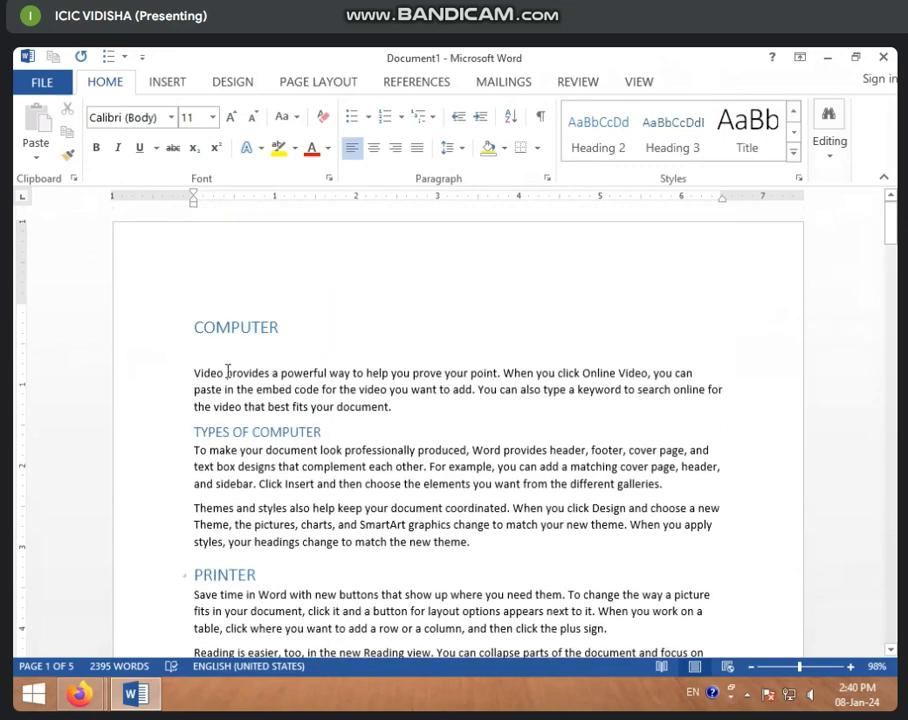
scroll(294, 537, "down", 3)
scroll(250, 515, "down", 3)
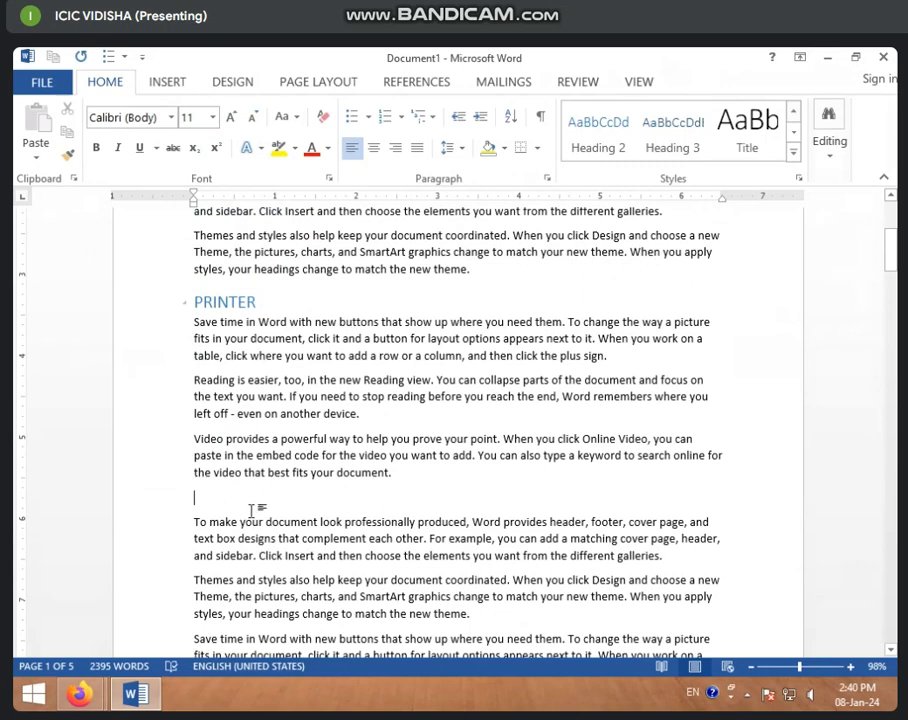
type("KEYBOARD")
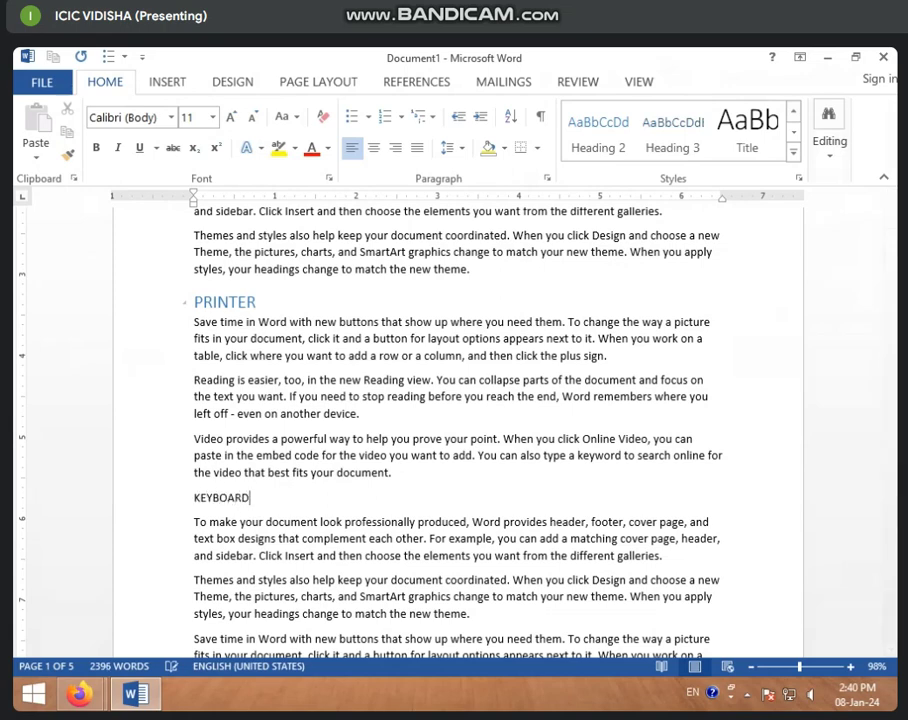
Add a MOUSE line after 'new theme.' and style KEYBOARD and MOUSE as Heading 1
scroll(237, 585, "down", 3)
left_click(504, 459)
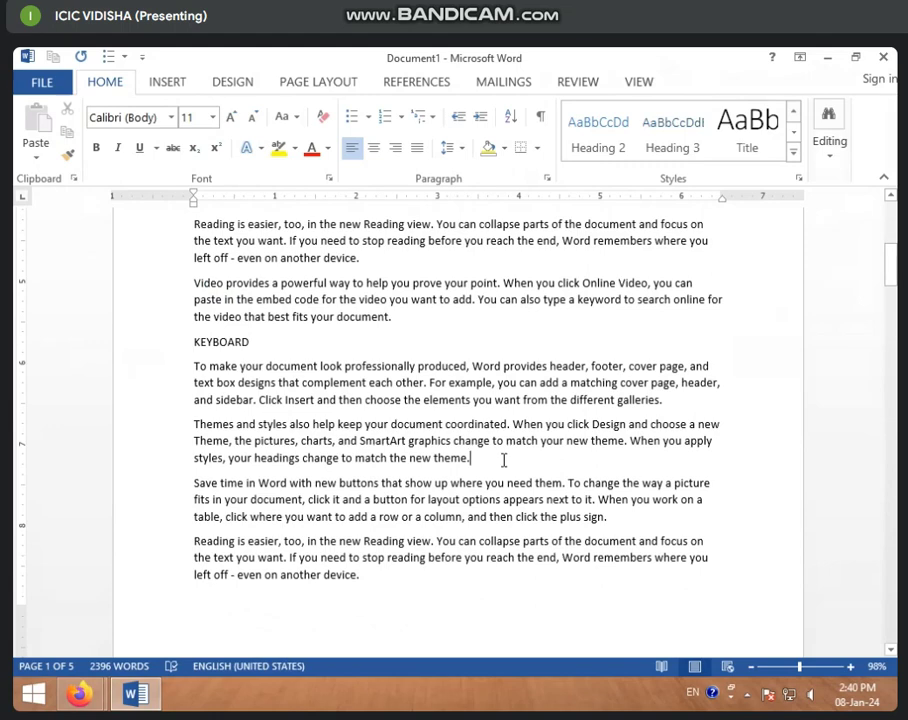
key("Return")
type("MOUSE")
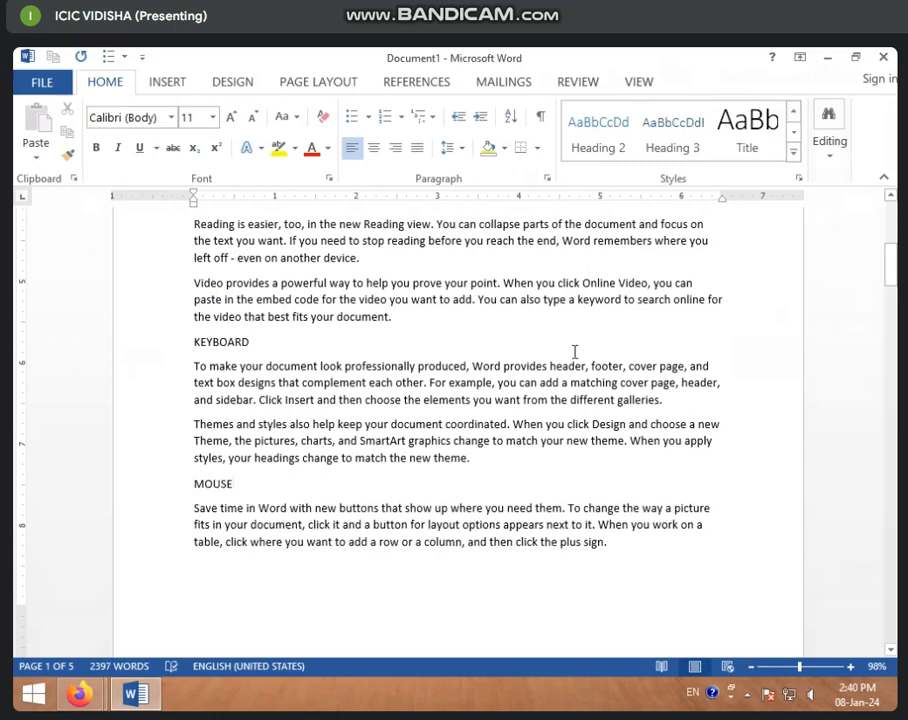
left_click(129, 347)
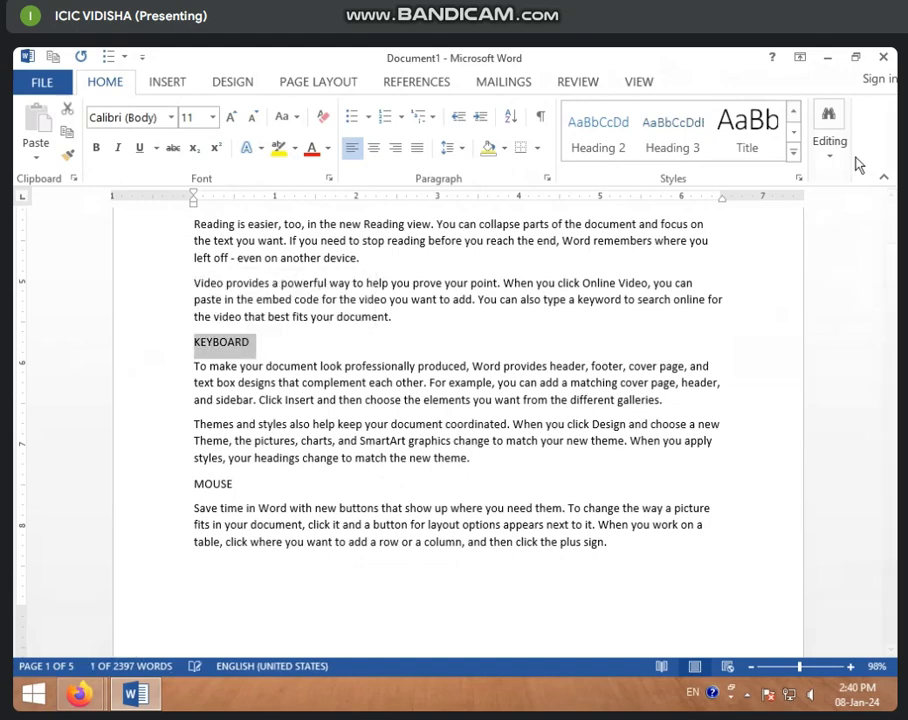
left_click(793, 152)
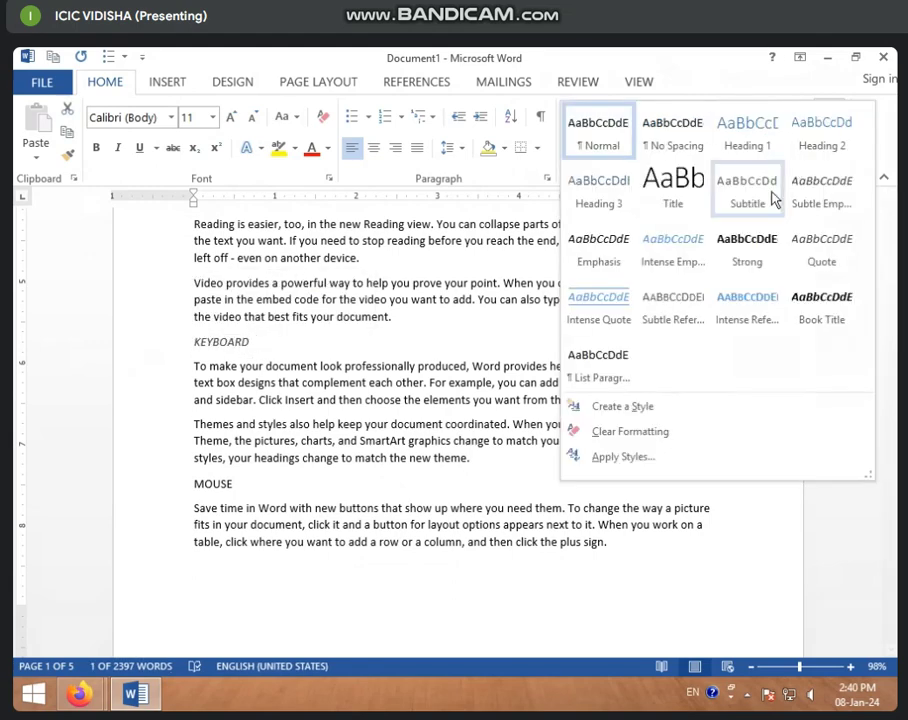
left_click(766, 140)
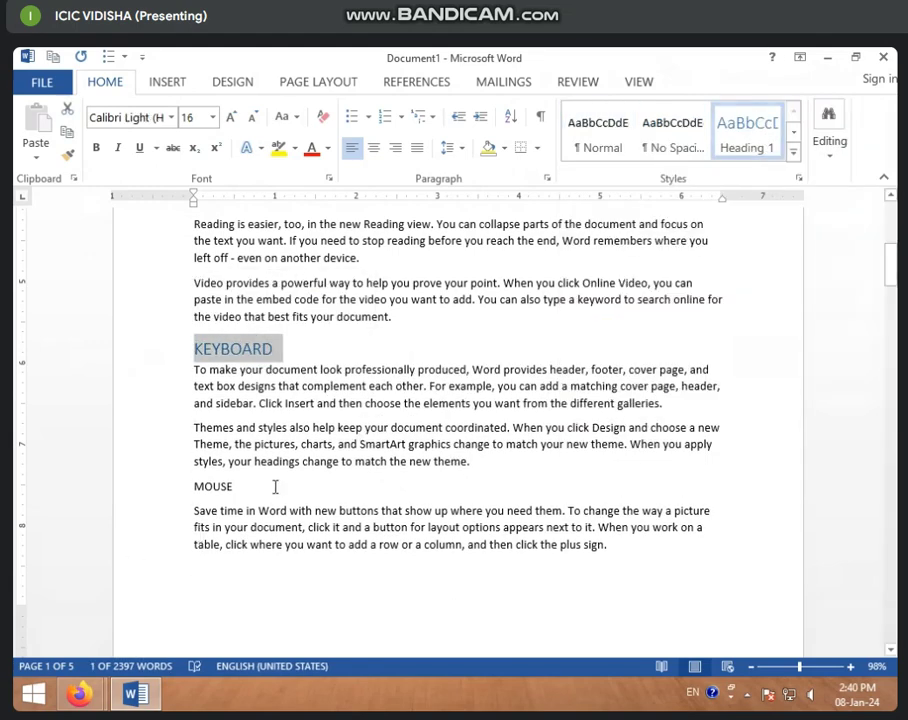
left_click_drag(276, 486, 156, 485)
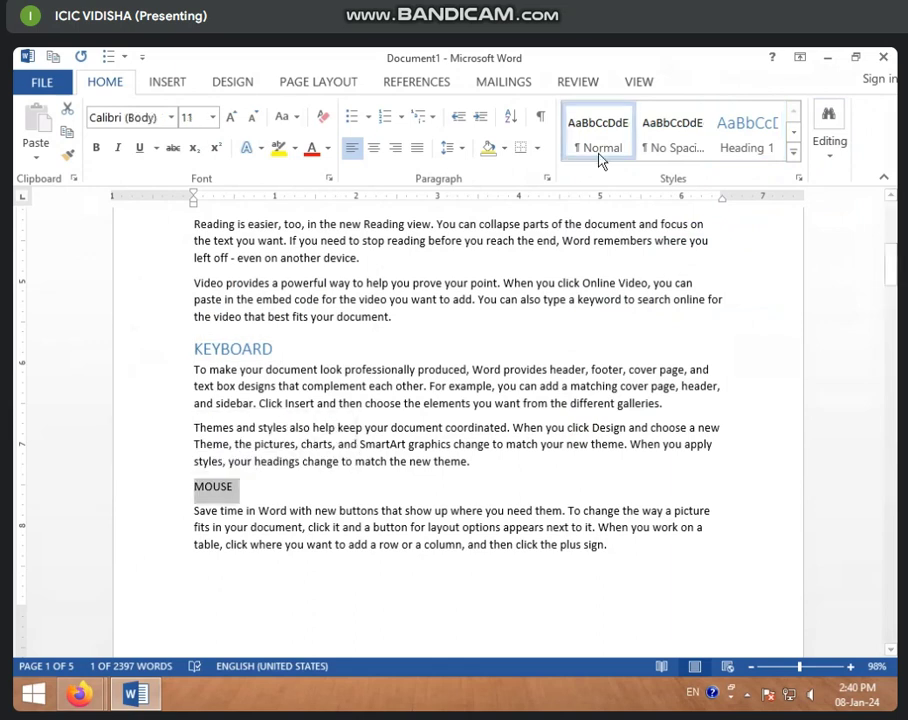
left_click(745, 146)
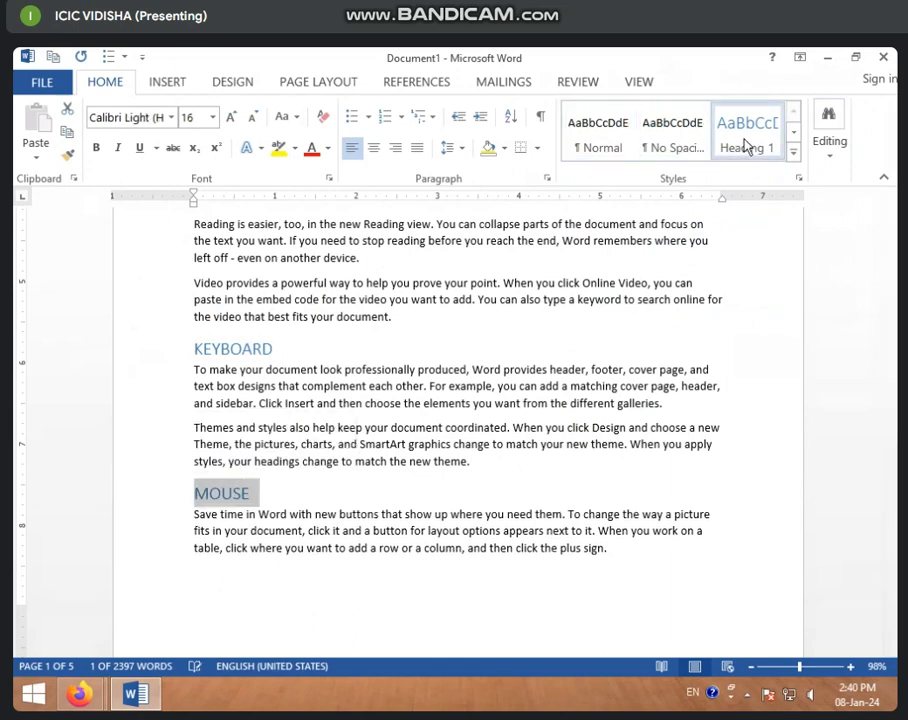
Insert a blank line before the KEYBOARD heading
scroll(412, 524, "up", 3)
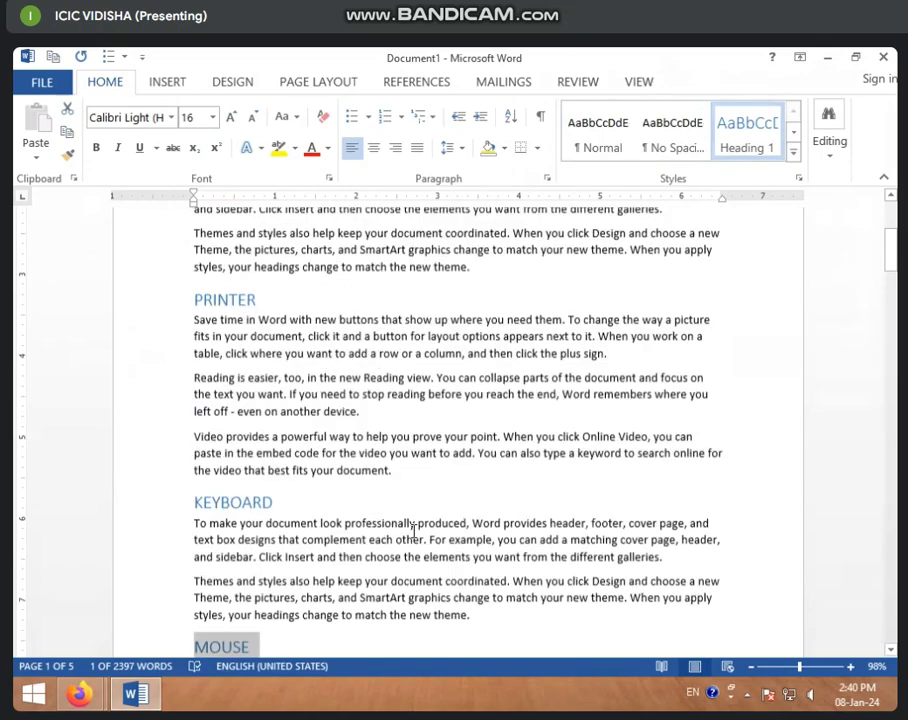
scroll(412, 524, "up", 2)
left_click(436, 558)
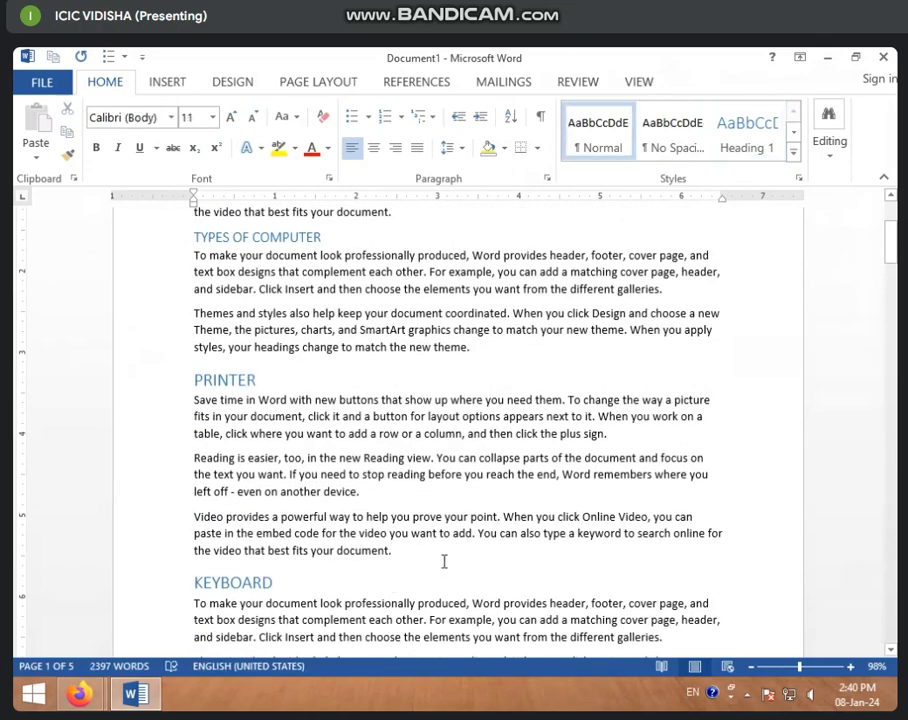
key("Return")
key("Return")
key("Return")
key("Return")
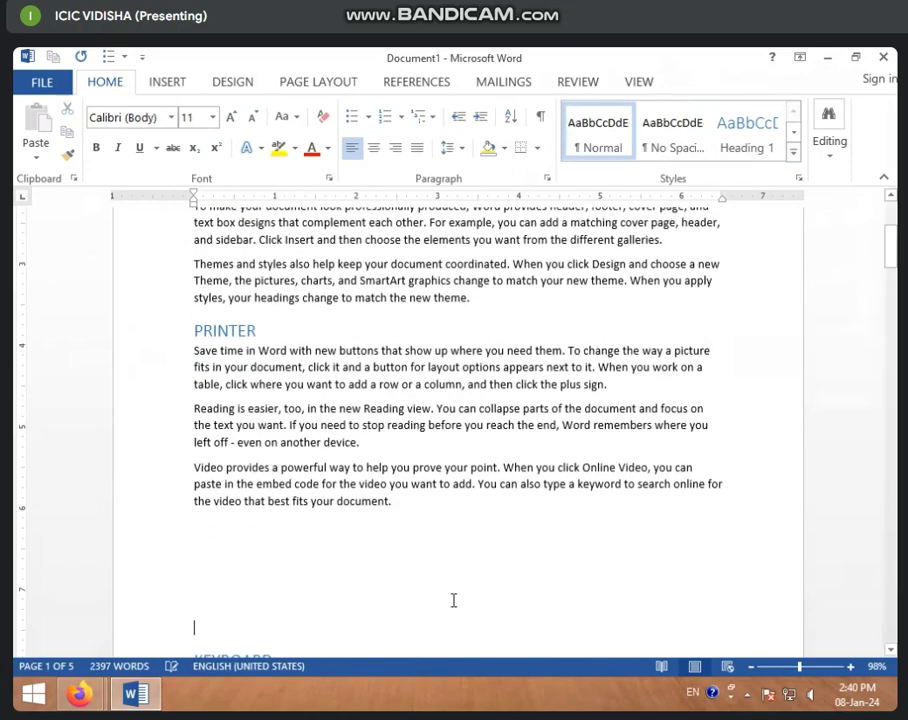
Add a CPU line after the paragraph ending 'new theme.' and apply Heading 1
scroll(431, 600, "down", 4)
scroll(420, 572, "down", 5)
scroll(420, 572, "down", 5)
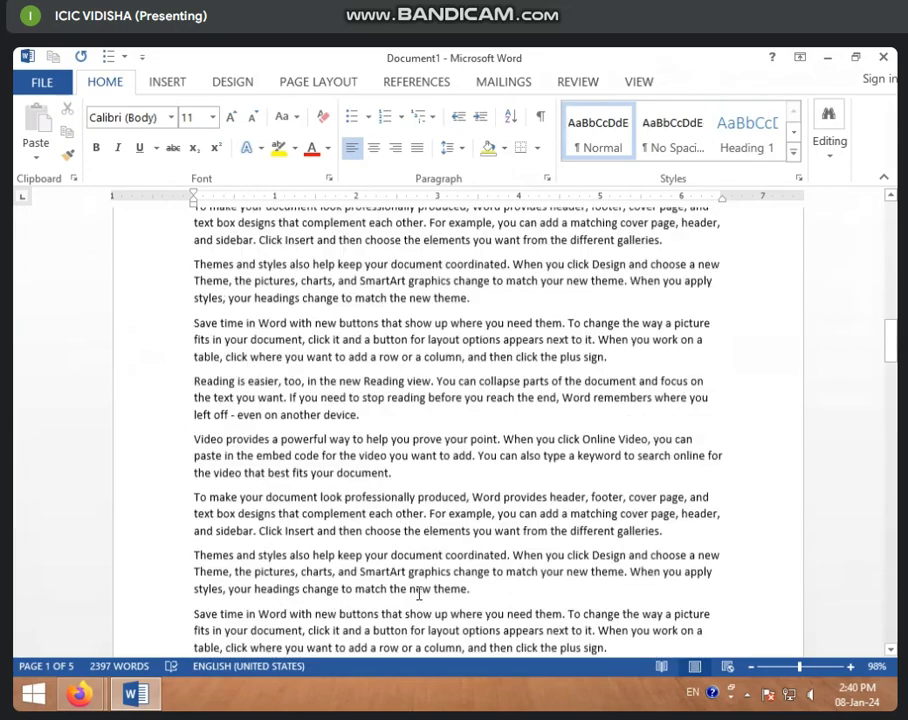
scroll(400, 575, "down", 5)
left_click(504, 473)
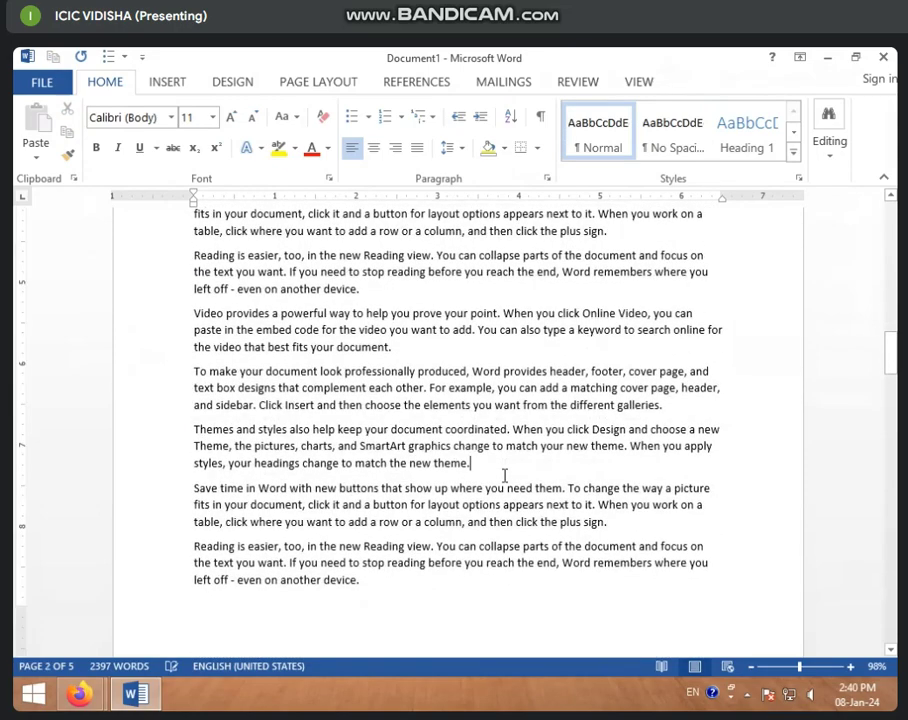
key("Return")
type("CPU")
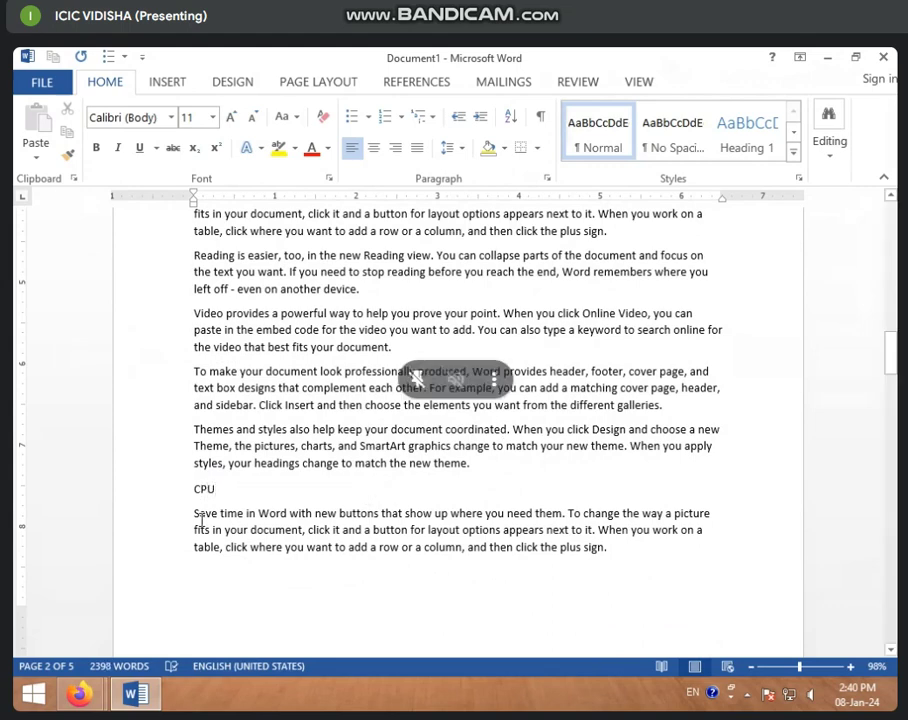
mouse_move(216, 489)
left_mouse_down()
mouse_move(170, 484)
mouse_move(180, 463)
left_mouse_up()
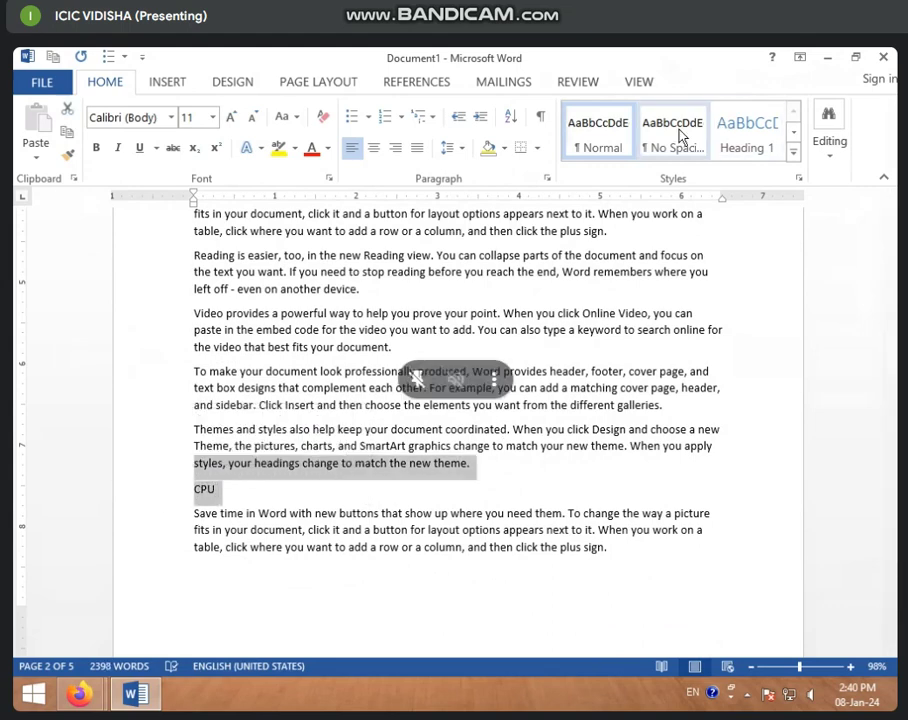
left_click(741, 147)
Return the wrongly styled Themes paragraph and CPU line to Normal body text
scroll(650, 380, "down", 5)
scroll(606, 421, "up", 2)
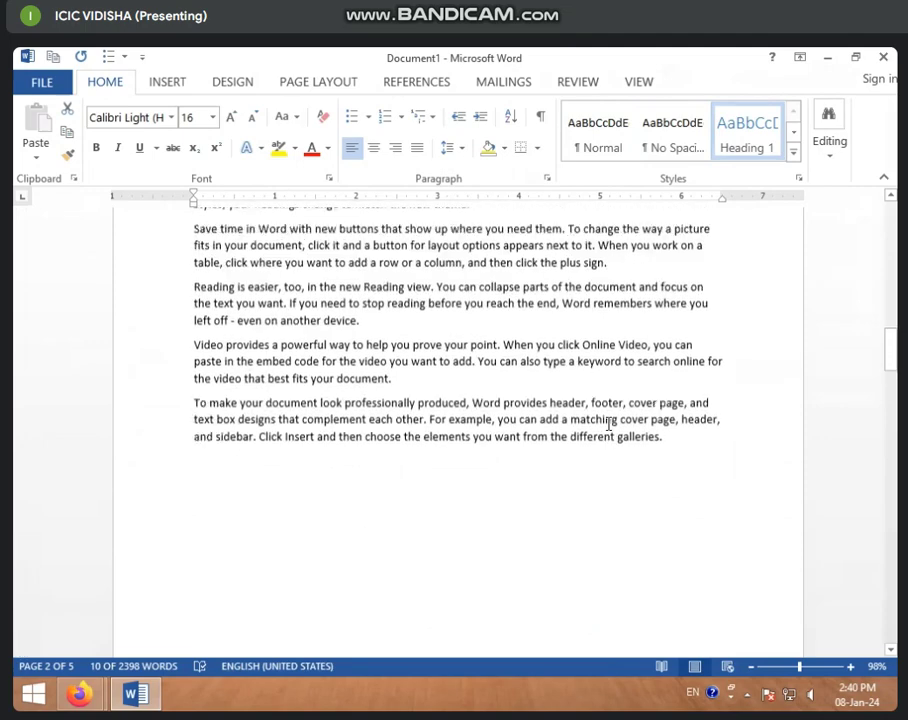
scroll(600, 424, "up", 4)
scroll(590, 436, "down", 2)
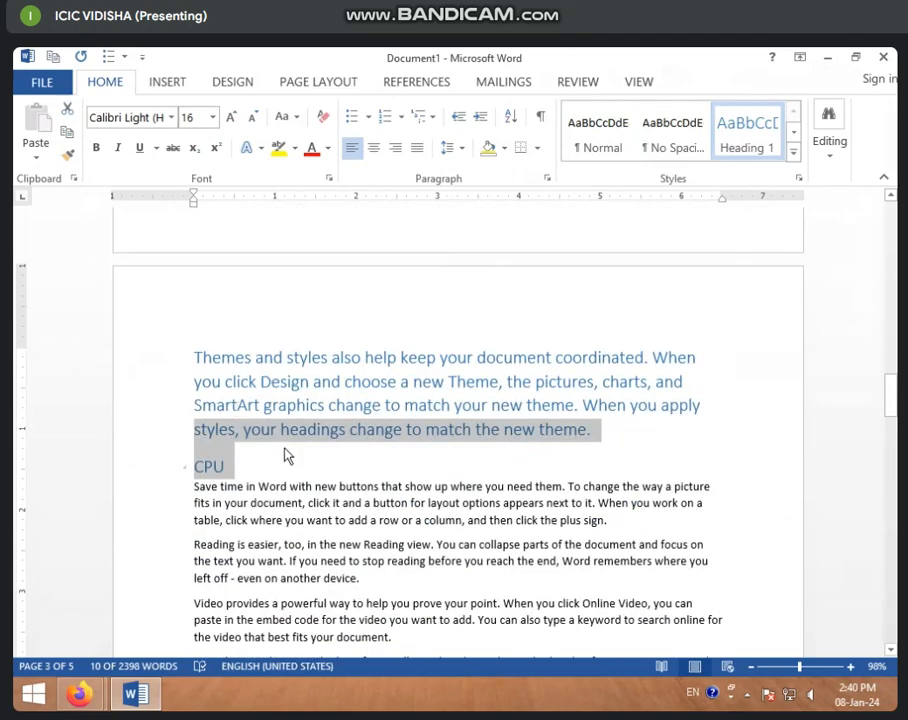
left_click(226, 465)
left_click_drag(263, 455, 426, 324)
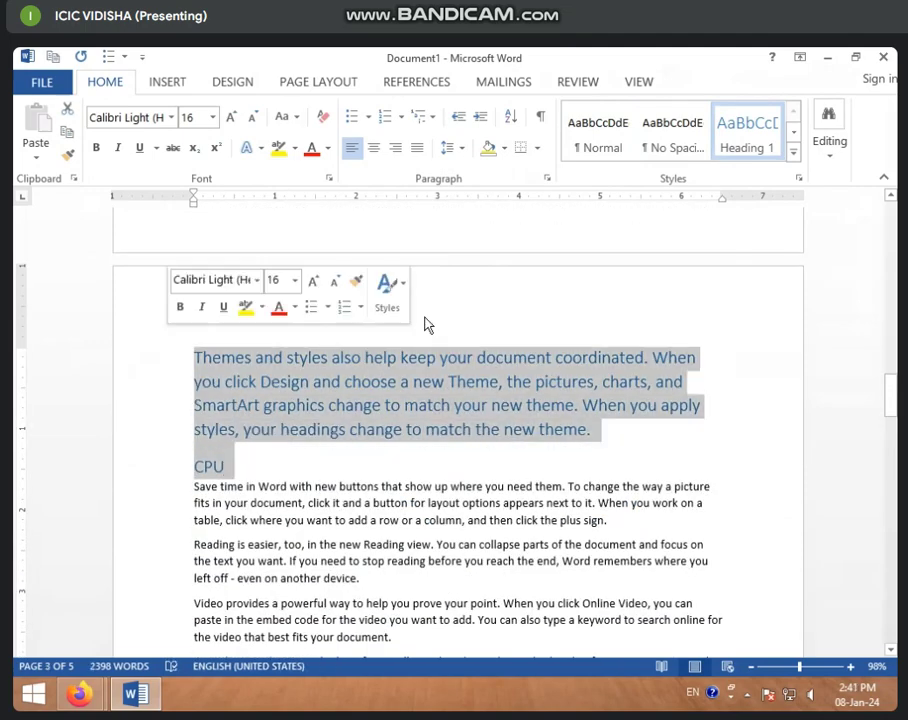
left_click(622, 147)
left_click(622, 147)
Reapply Heading 1 to the CPU title line alone
scroll(340, 545, "down", 4)
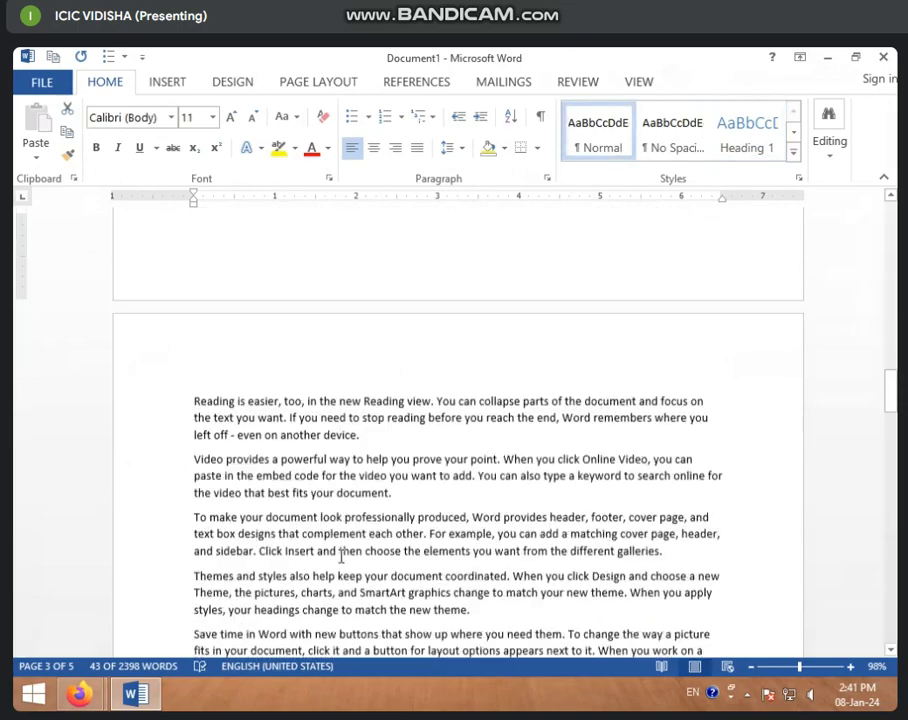
scroll(278, 524, "up", 1)
scroll(278, 522, "up", 2)
scroll(265, 450, "up", 2)
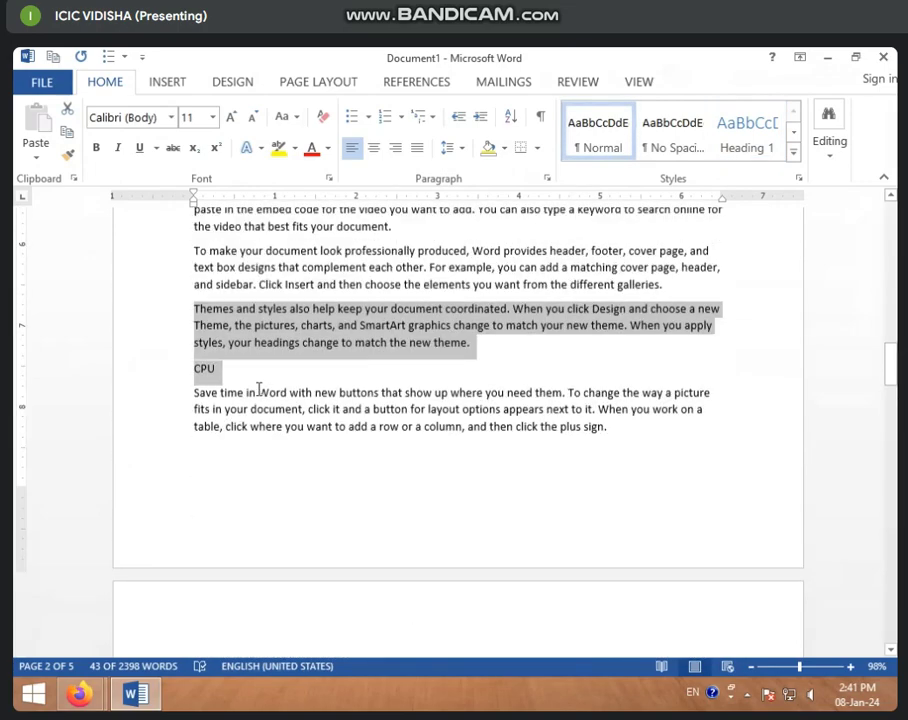
left_click(155, 369)
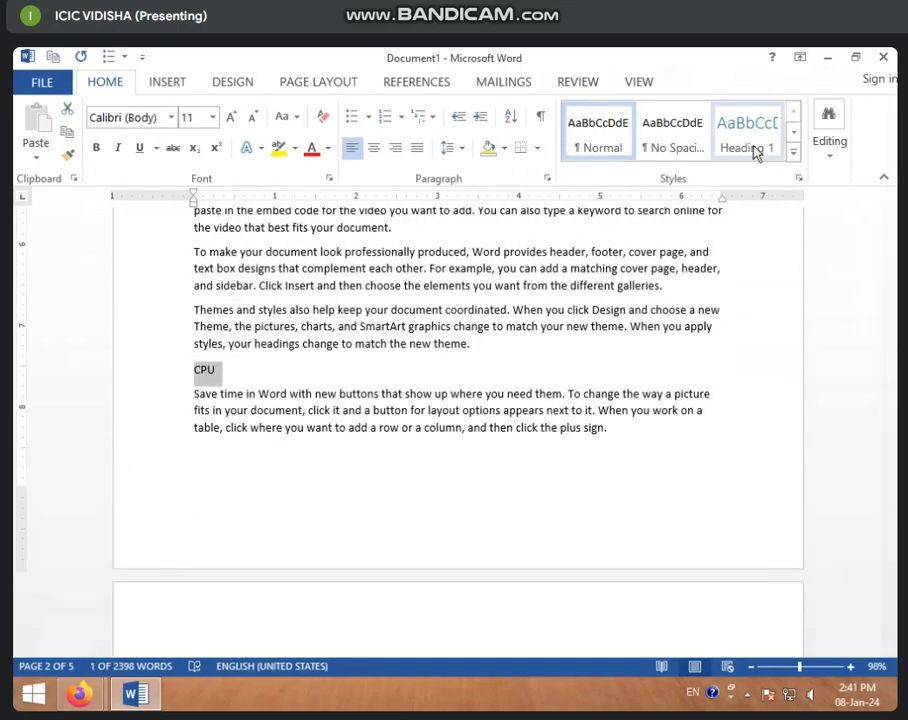
left_click(752, 145)
scroll(597, 484, "up", 4)
scroll(597, 484, "up", 5)
scroll(597, 484, "up", 6)
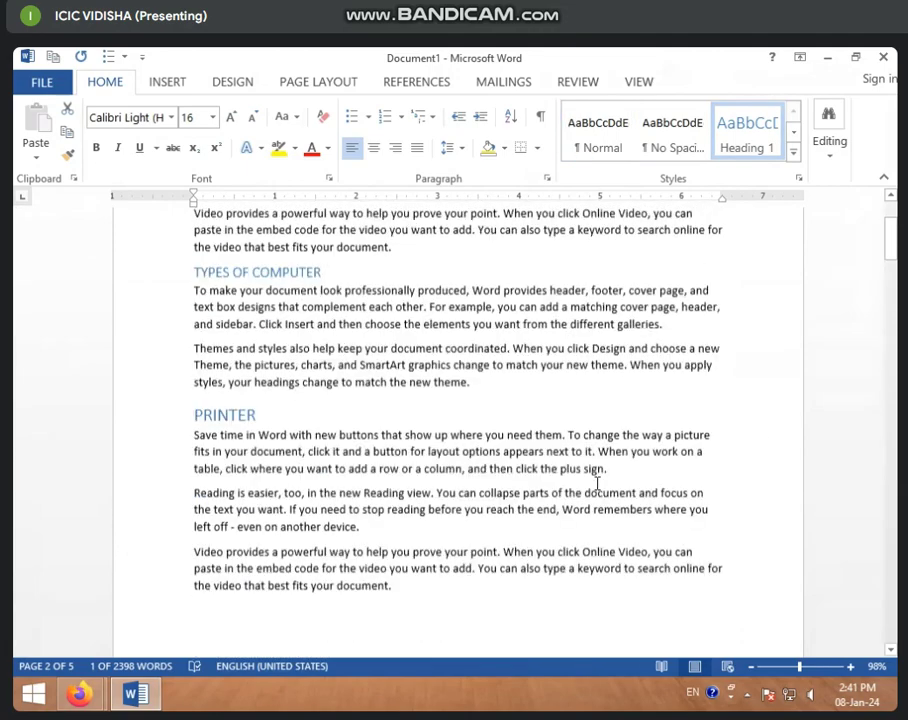
scroll(597, 484, "up", 3)
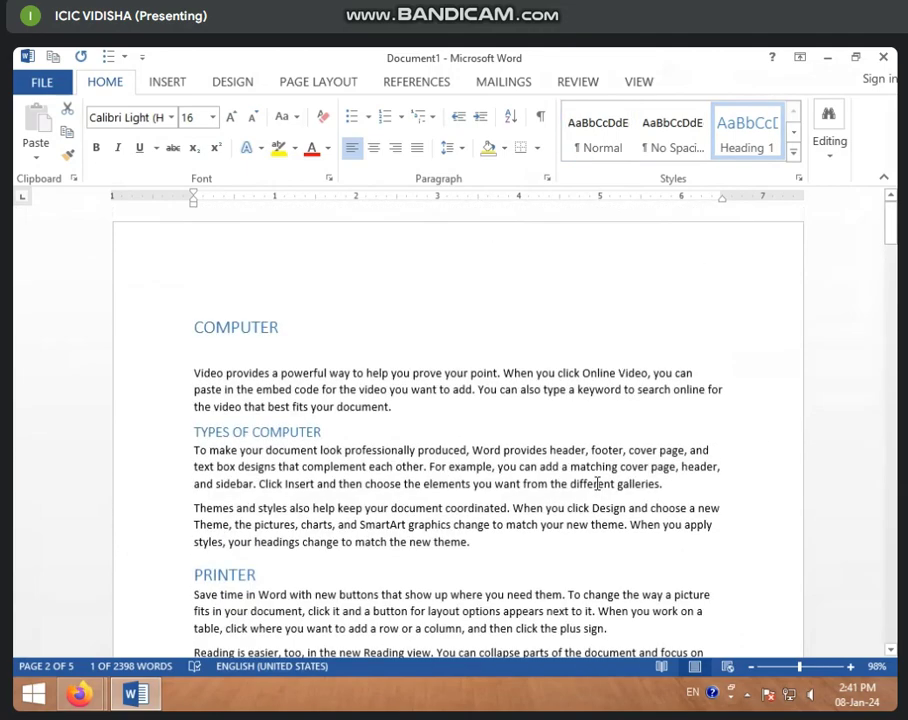
Insert a page break (Ctrl+Enter) before COMPUTER, leaving a blank first page
left_click(196, 320)
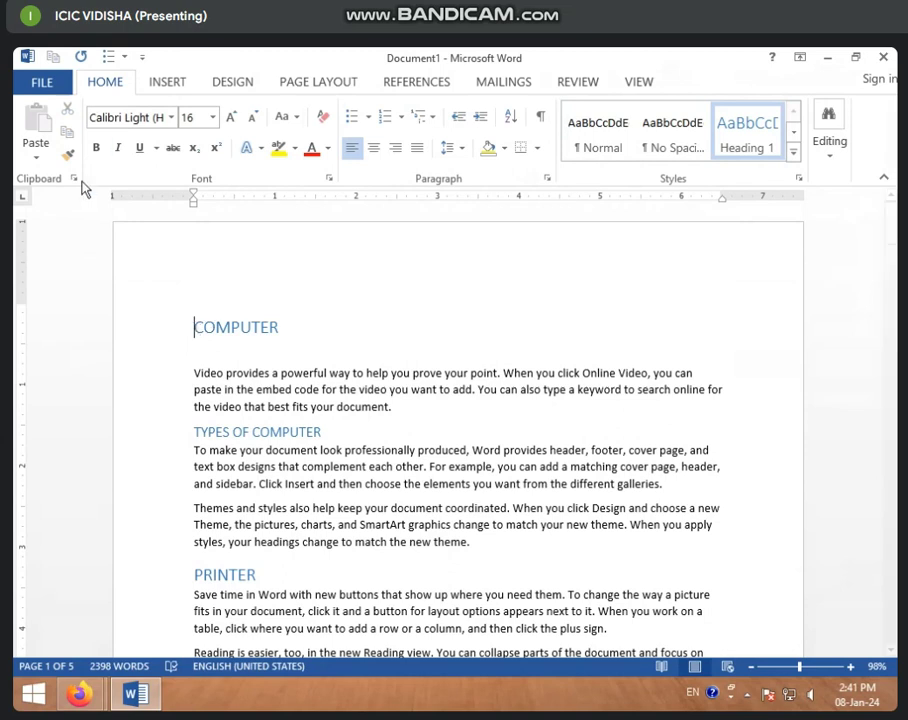
left_click(165, 84)
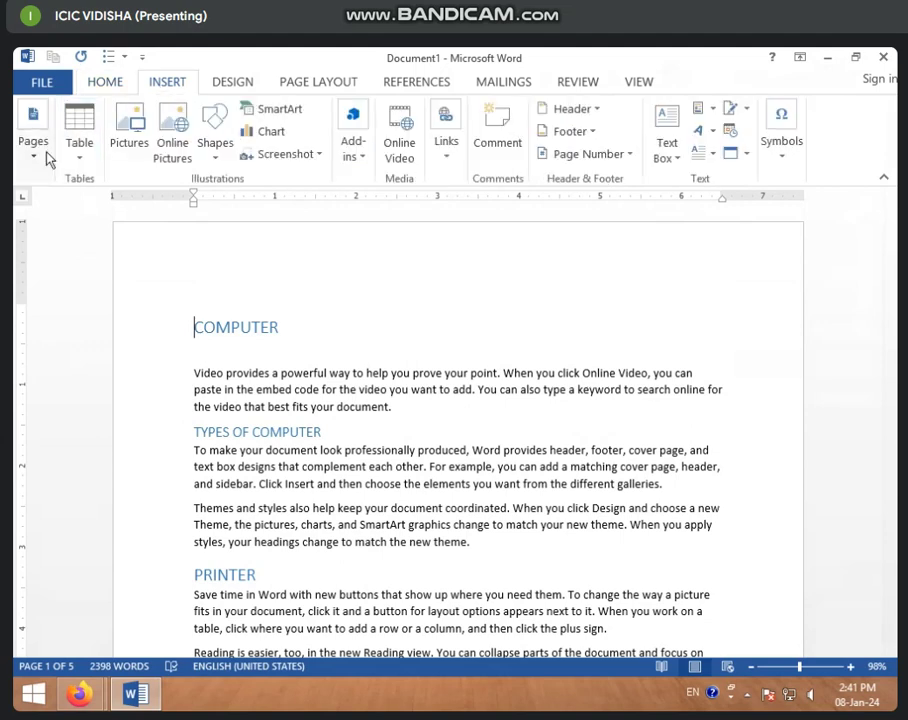
left_click(41, 158)
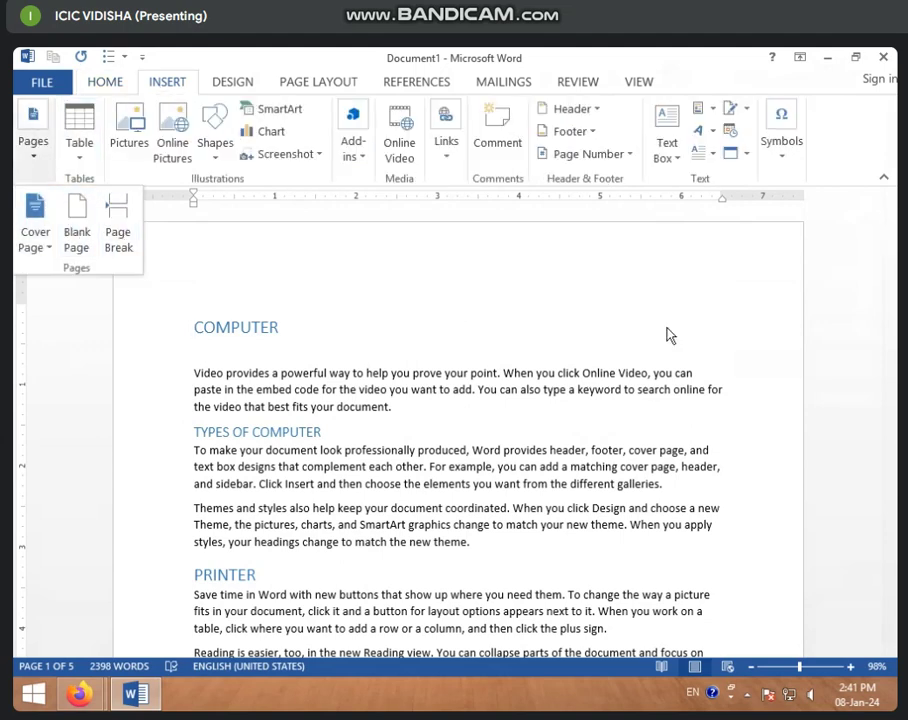
left_click(185, 338)
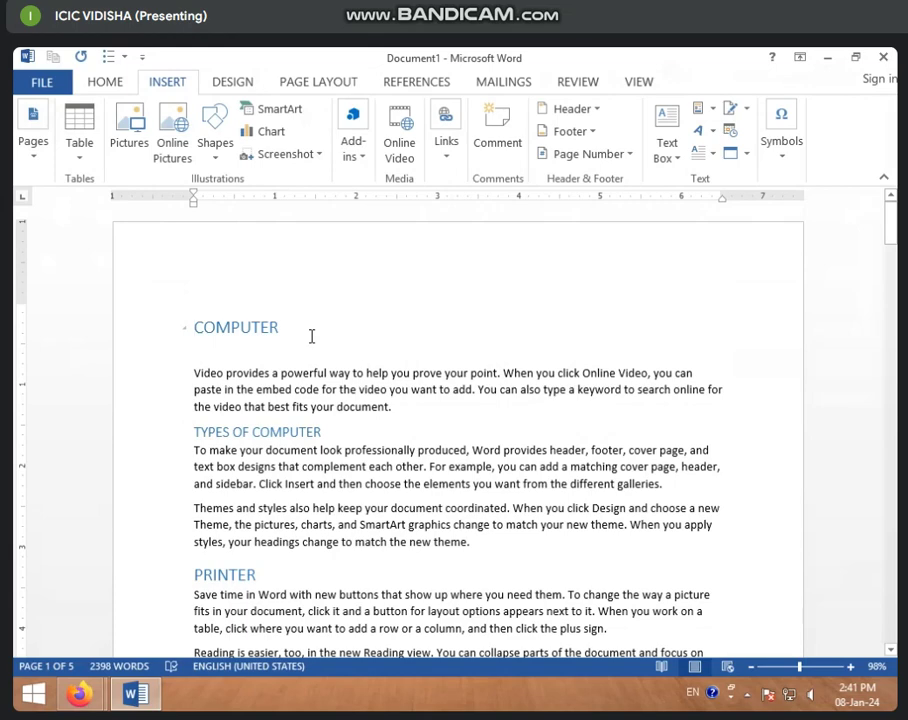
key("ctrl+Return")
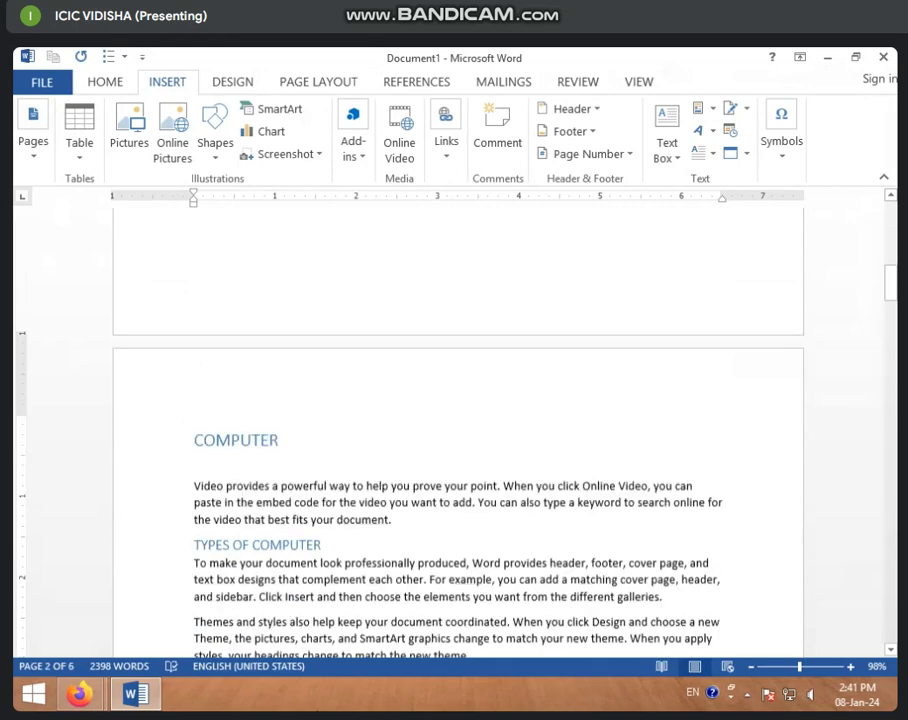
scroll(458, 420, "down", 1)
scroll(253, 441, "down", 1)
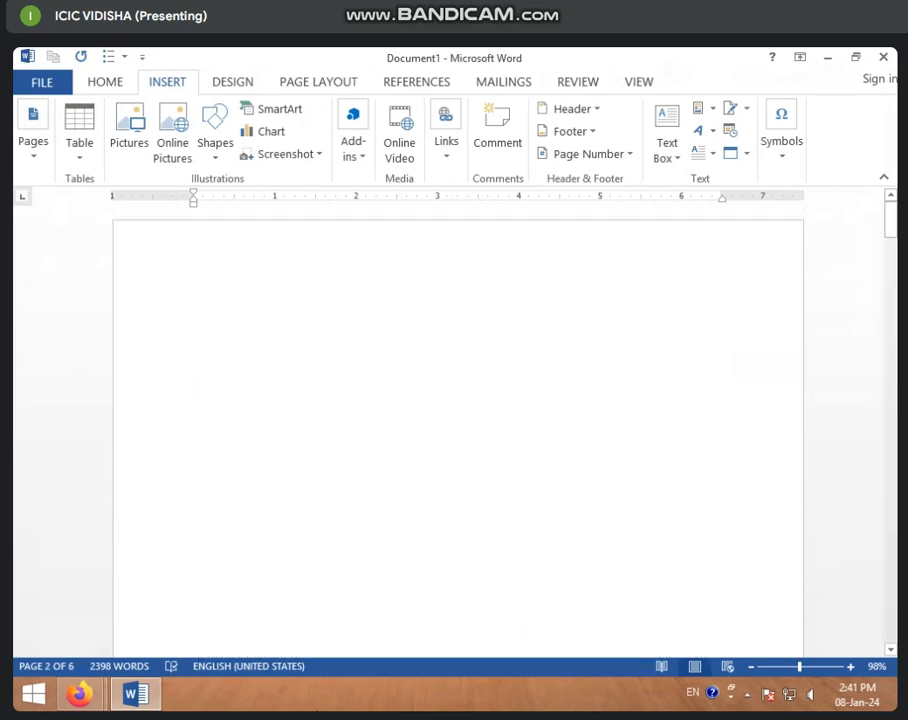
left_click(225, 316)
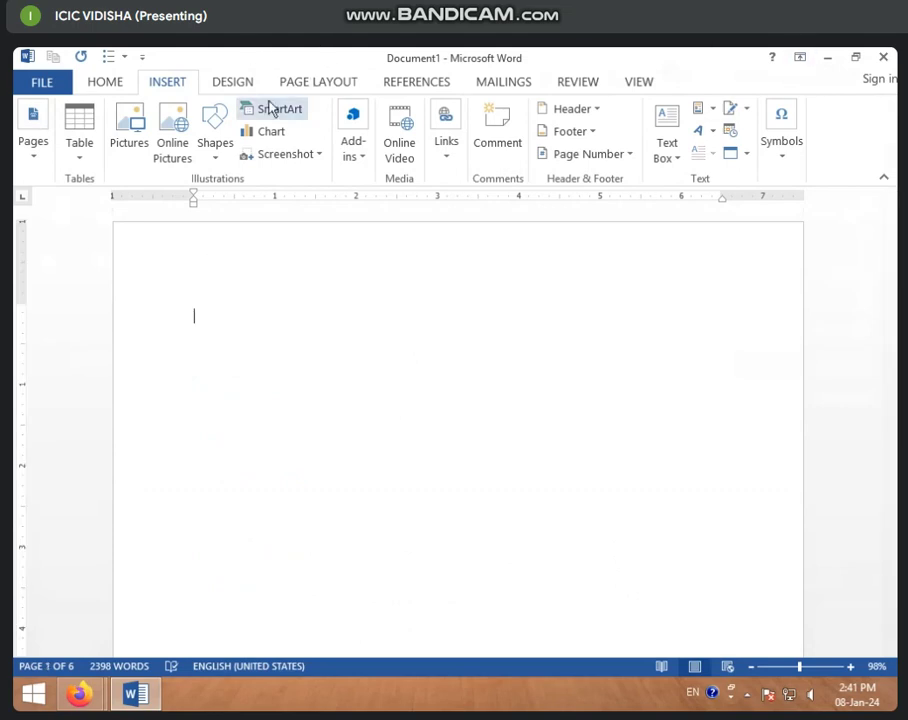
Insert an Automatic Table of Contents on page one from the References tab
left_click(417, 84)
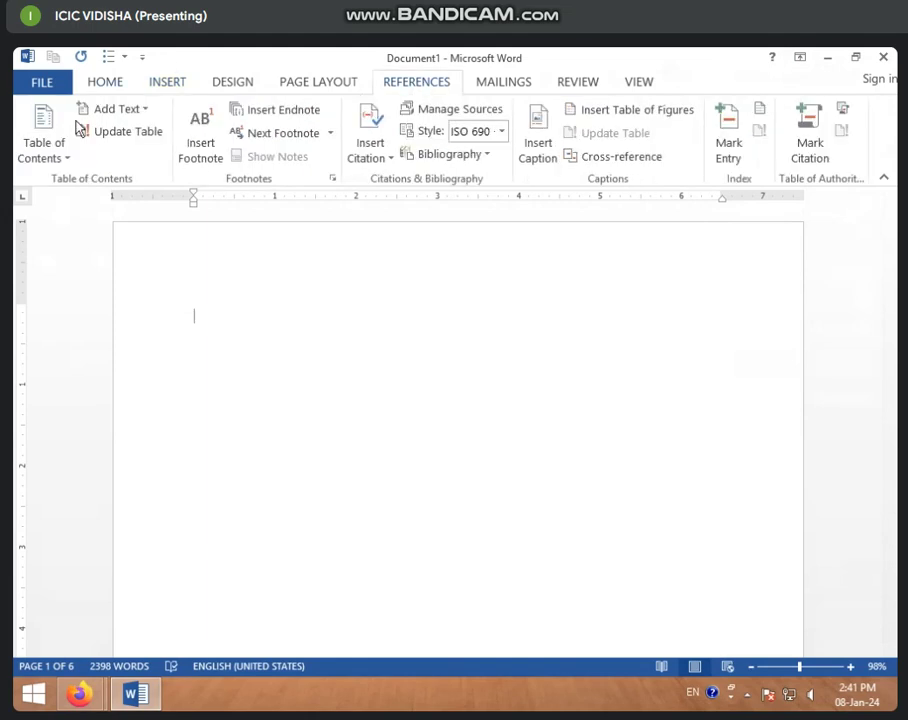
left_click(68, 158)
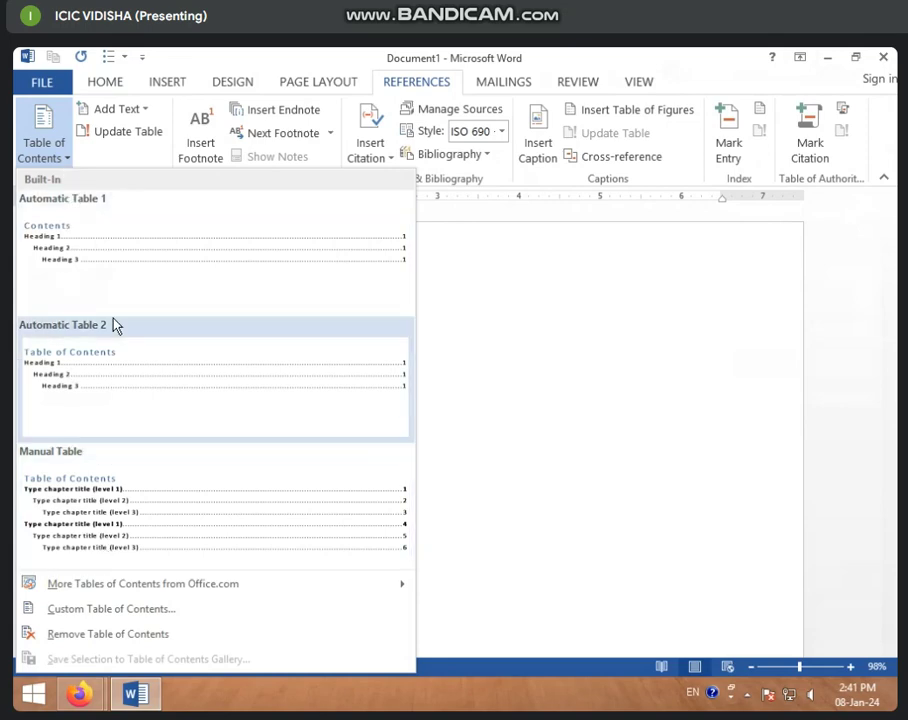
left_click(113, 259)
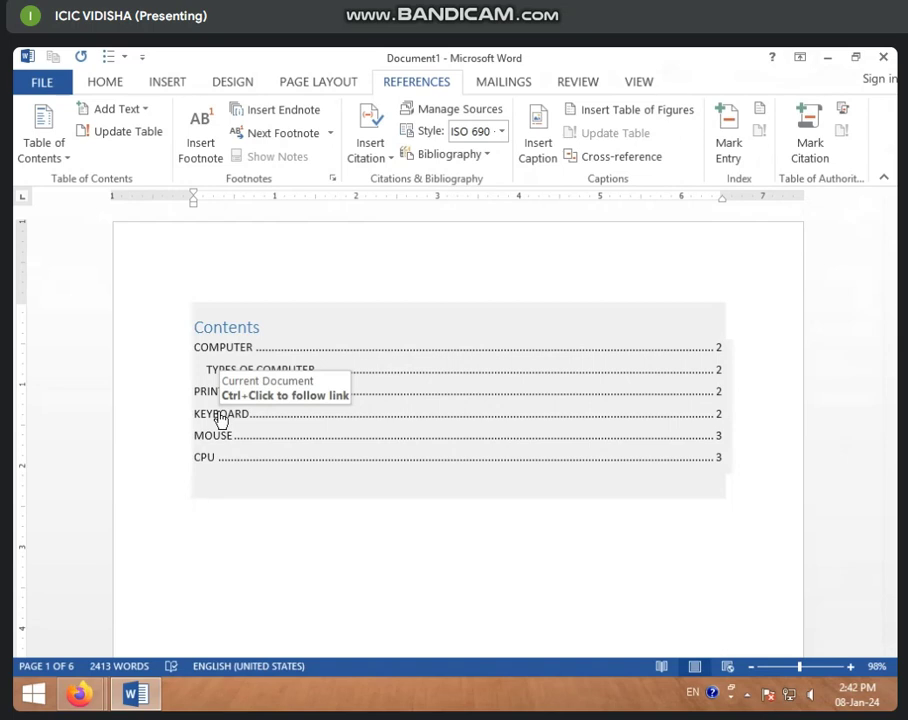
left_click(221, 416, "ctrl")
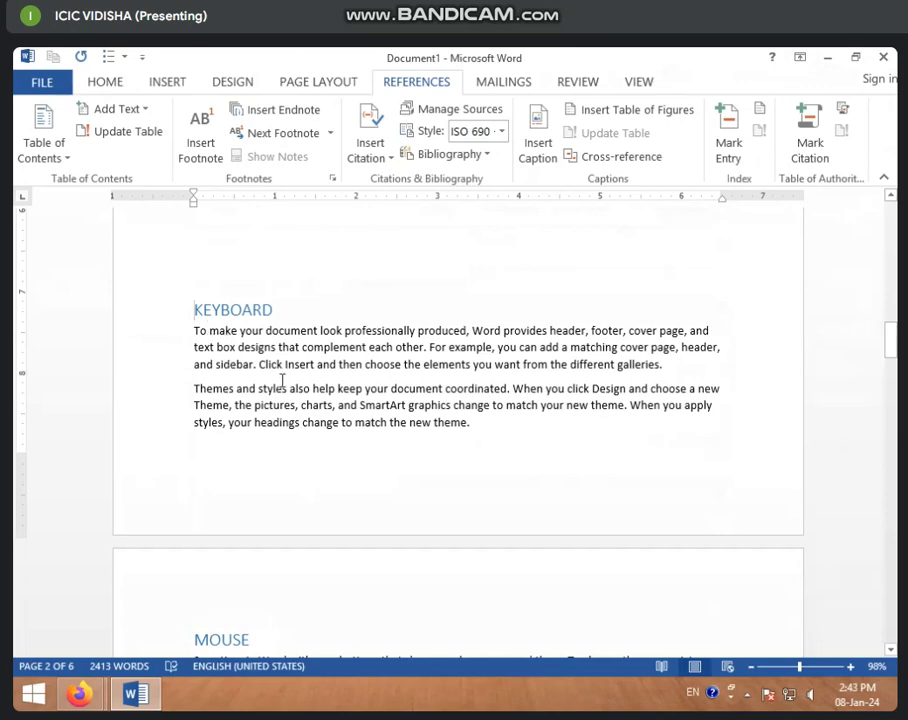
scroll(283, 379, "up", 2)
scroll(283, 379, "up", 4)
scroll(283, 379, "up", 7)
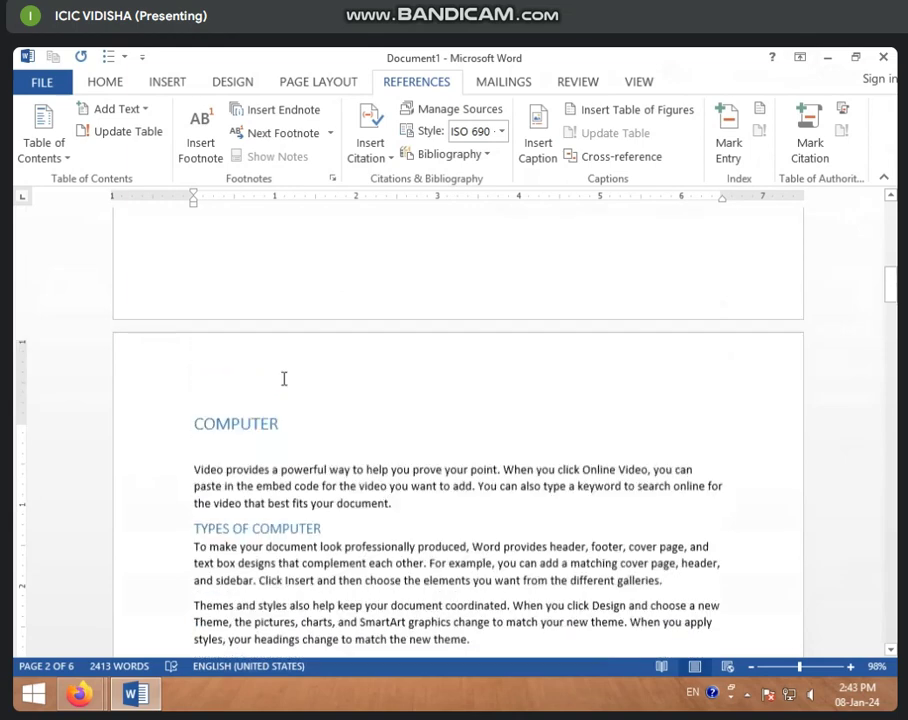
scroll(283, 379, "up", 5)
scroll(283, 379, "up", 1)
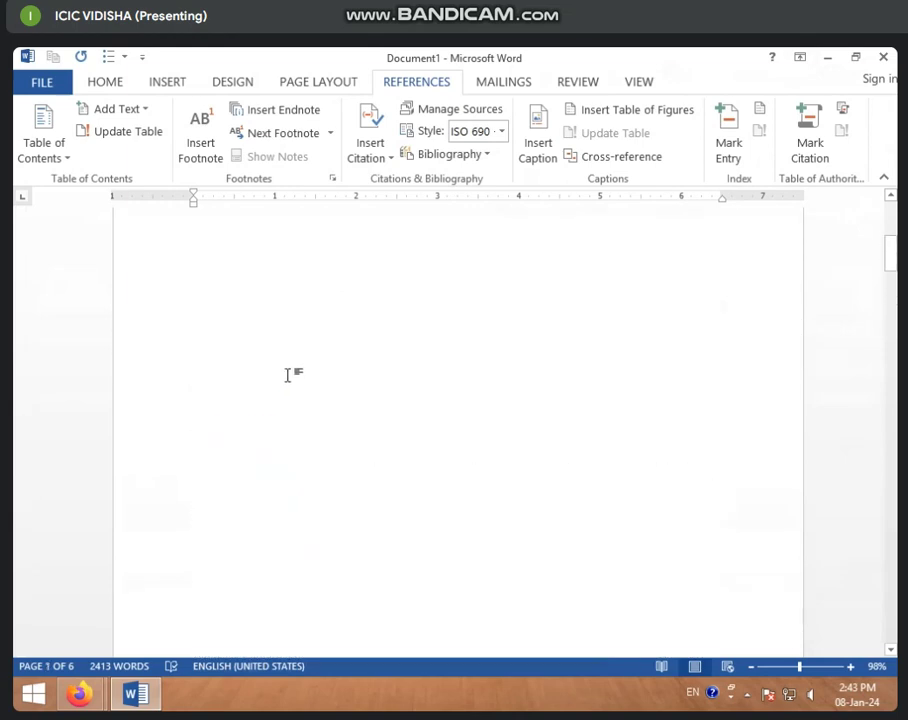
scroll(283, 372, "up", 3)
scroll(283, 372, "up", 3)
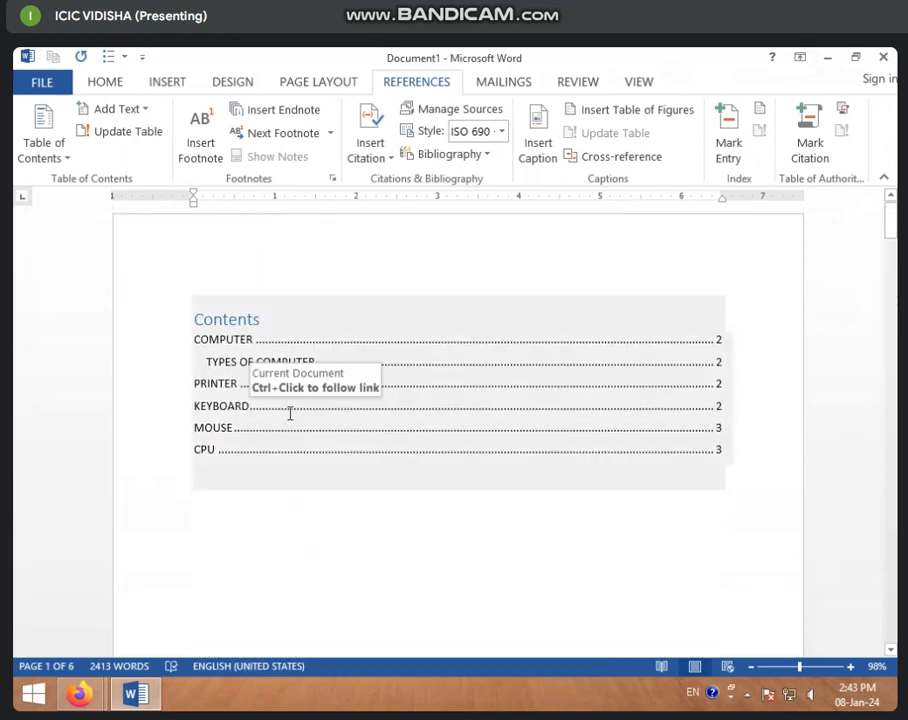
scroll(307, 410, "down", 3)
scroll(336, 499, "down", 5)
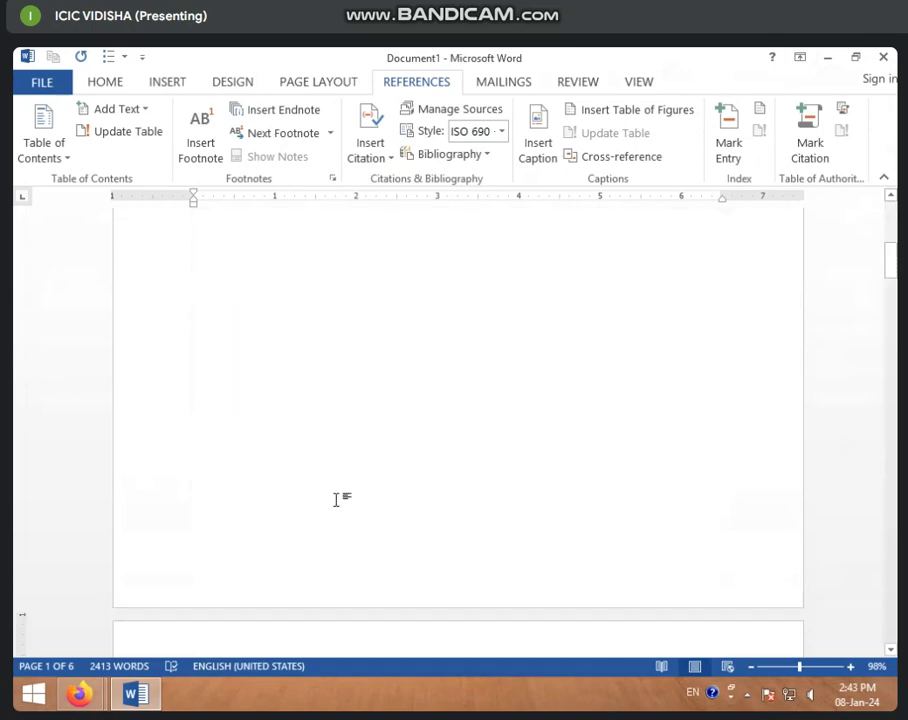
scroll(336, 503, "down", 3)
scroll(336, 505, "up", 3)
scroll(337, 504, "up", 7)
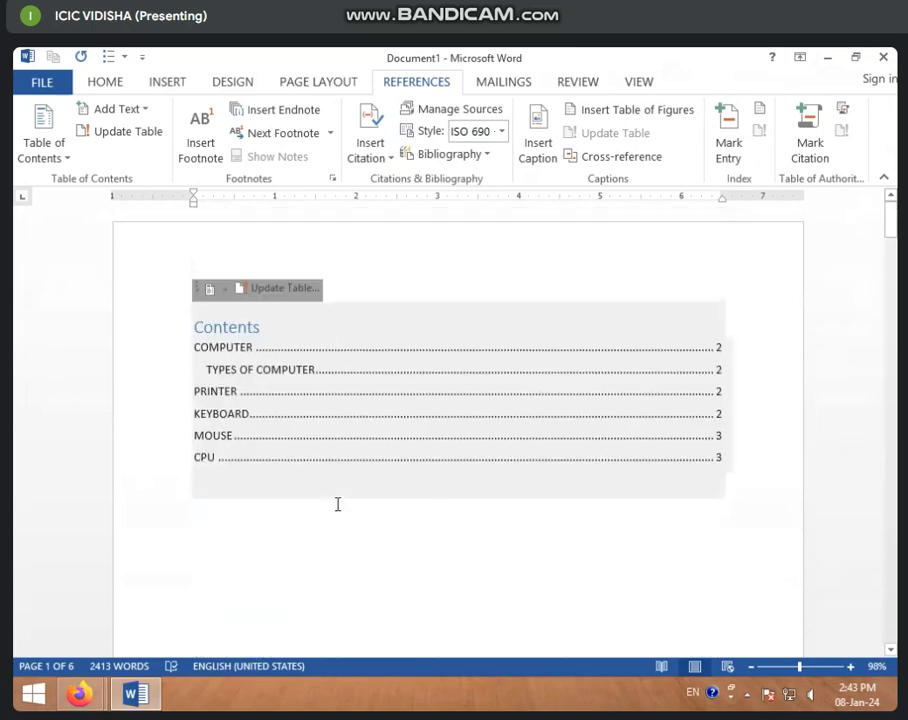
scroll(337, 515, "down", 5)
scroll(340, 540, "down", 5)
Add a 'TYPES OF PRINTER' line after the Reading paragraph and mark it contents Level 2
scroll(345, 563, "down", 4)
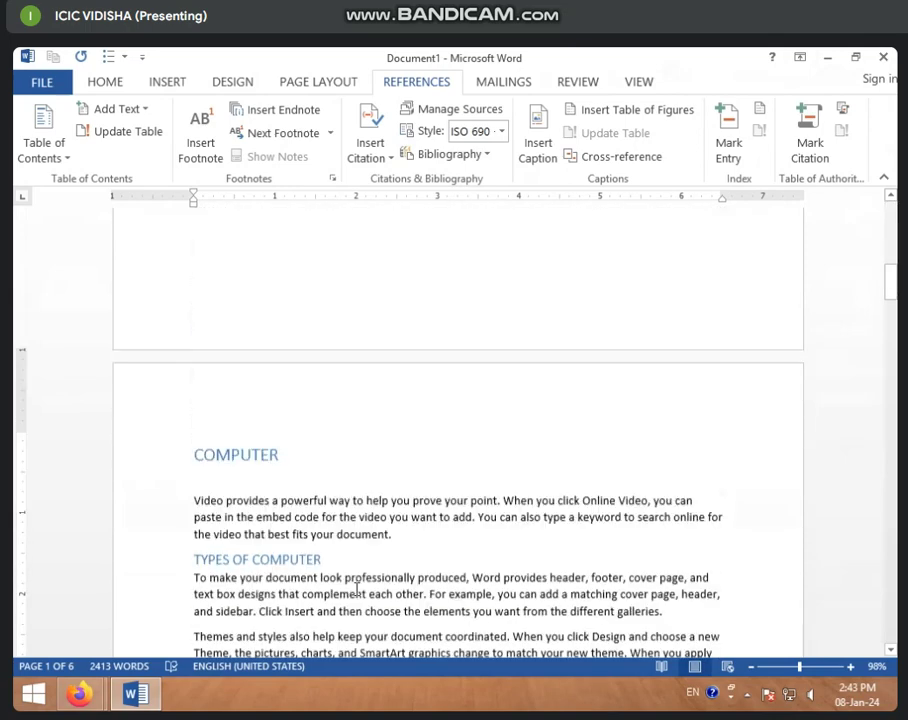
scroll(348, 568, "down", 3)
scroll(352, 575, "down", 6)
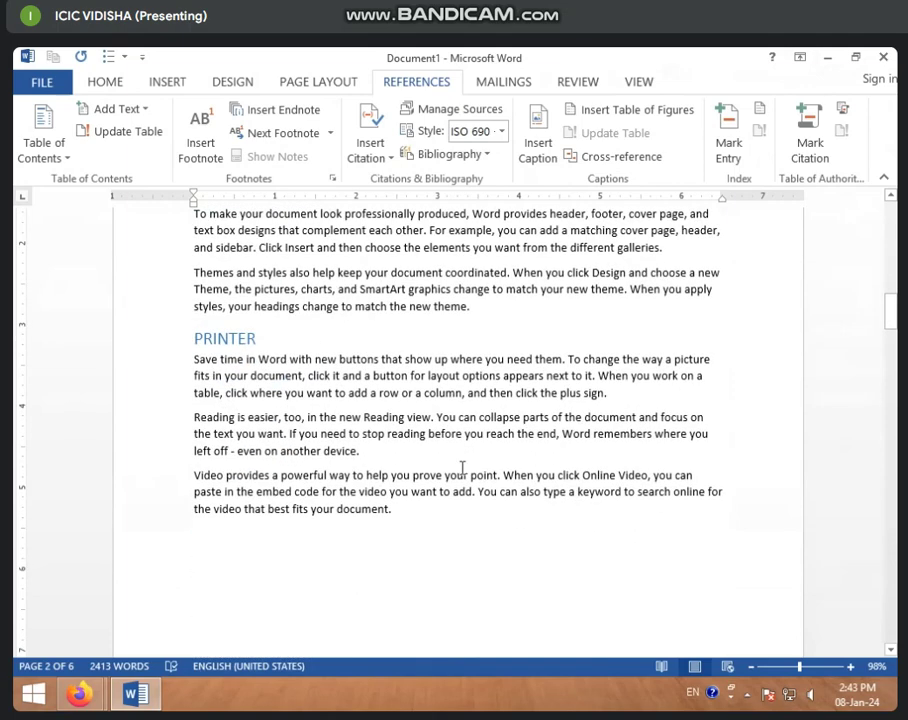
left_click(389, 434)
key("Return")
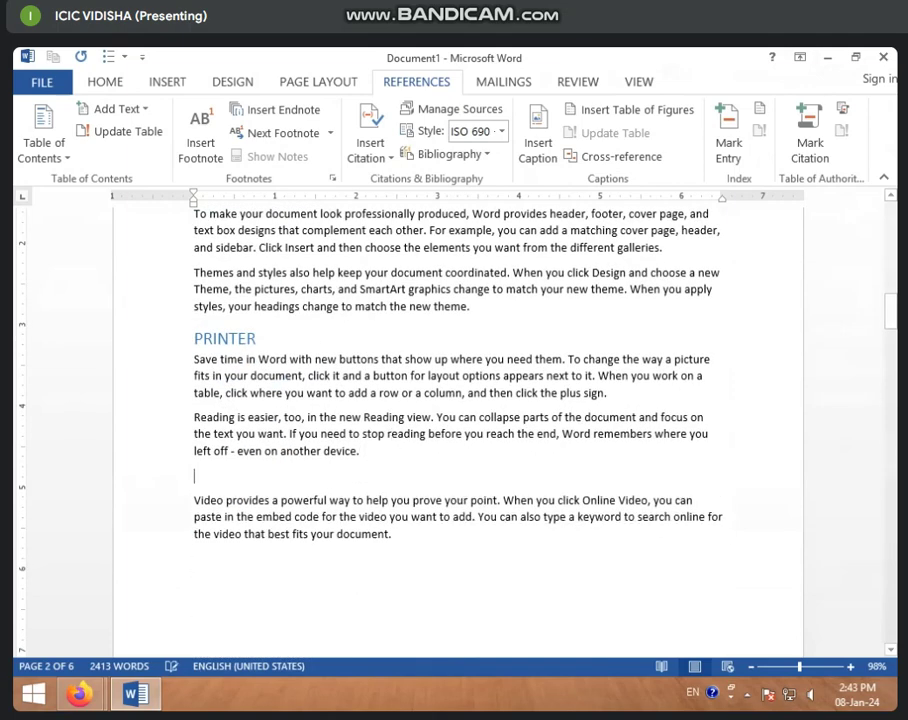
type("TYP")
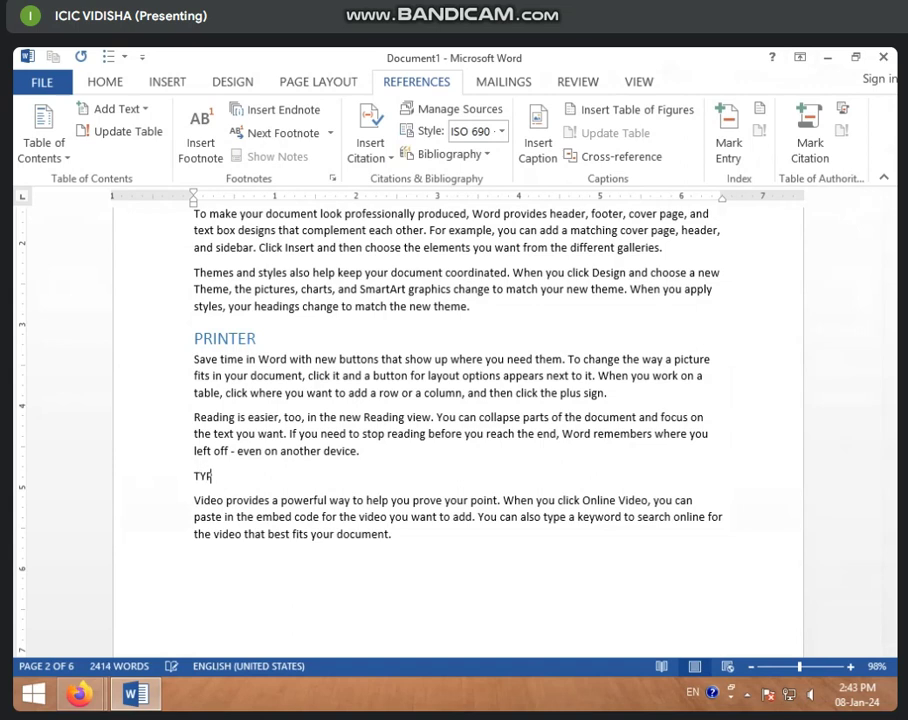
type("ES OF P")
type("RINTER")
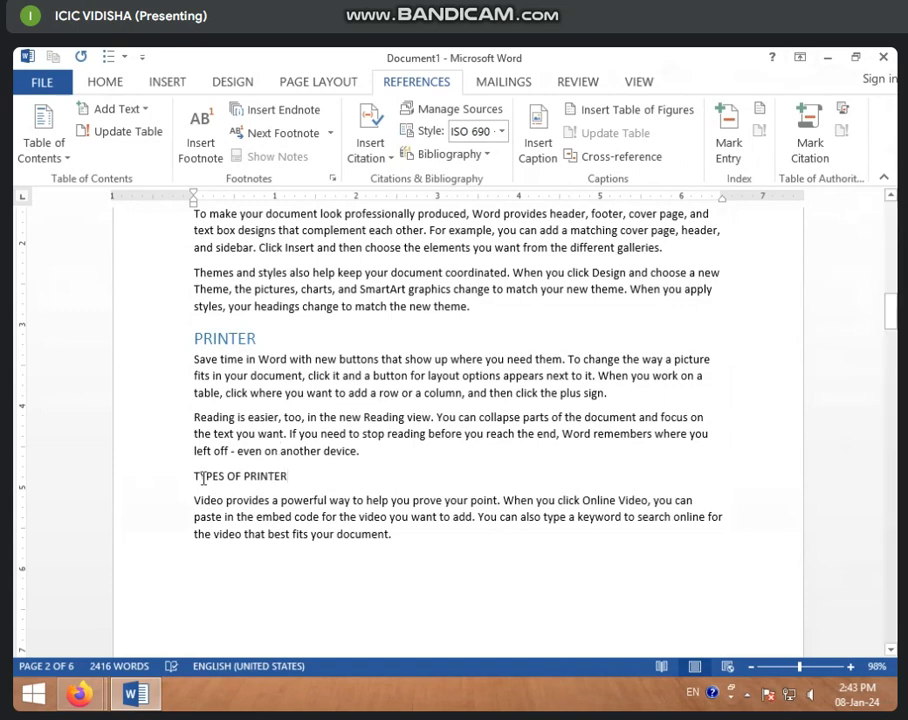
left_click_drag(192, 476, 286, 477)
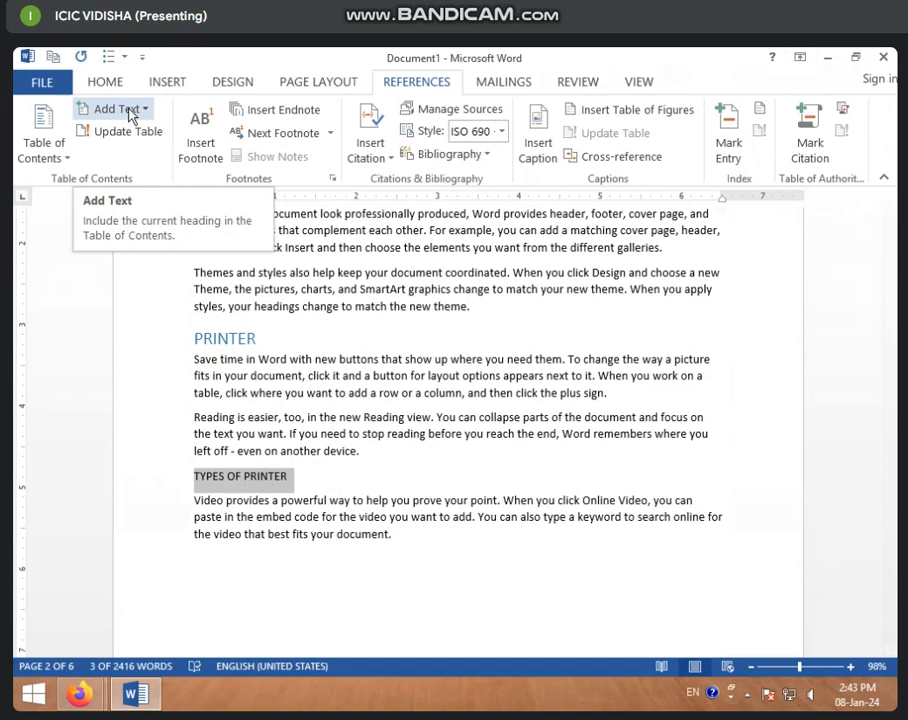
left_click(131, 110)
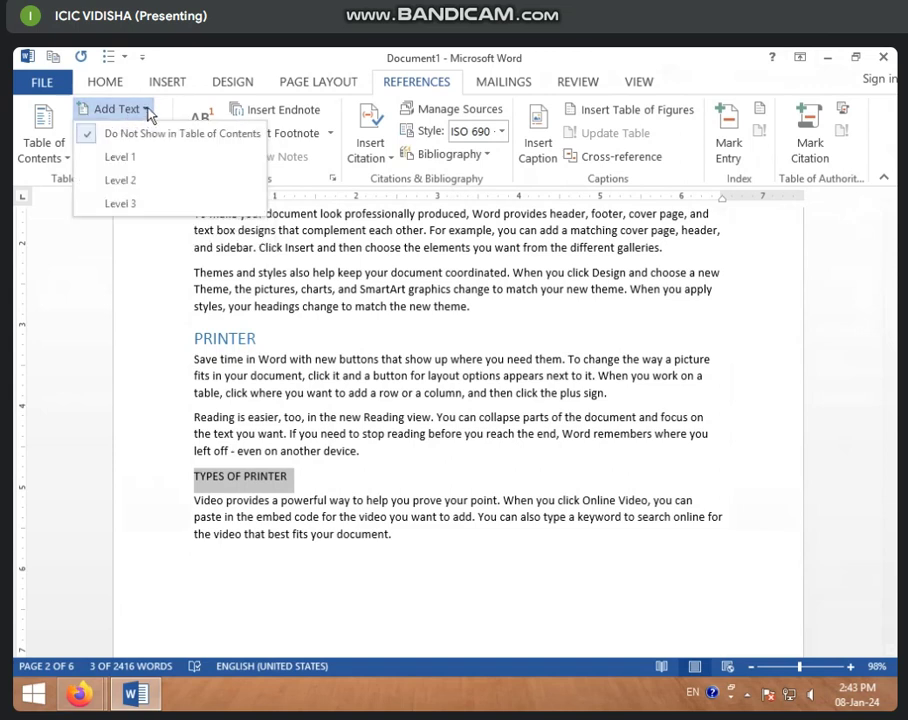
left_click(120, 180)
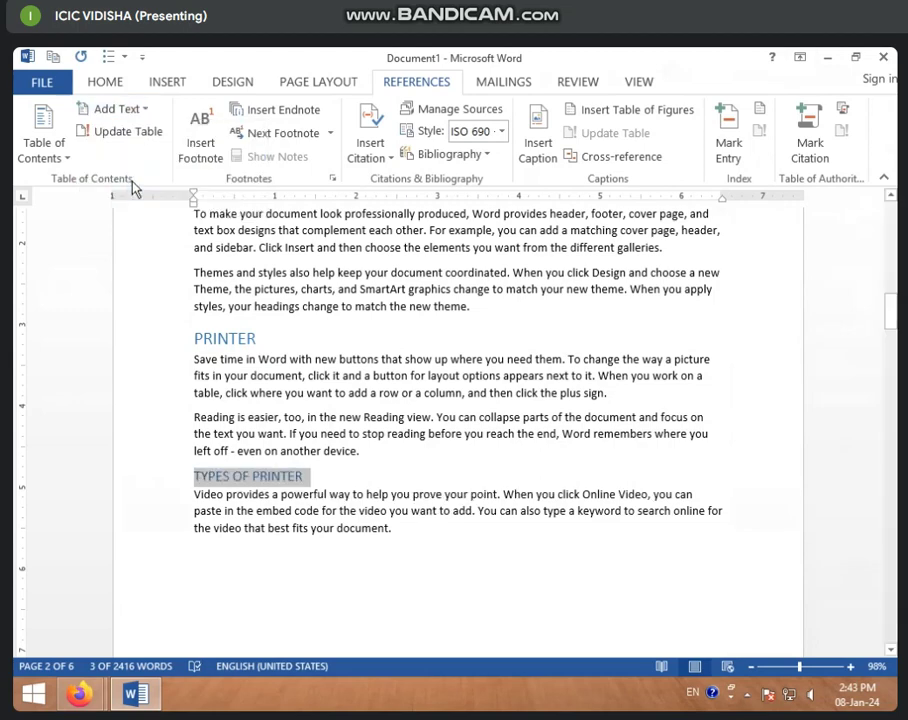
Update the entire table of contents so TYPES OF PRINTER appears under PRINTER on page 2
left_click(460, 486)
scroll(454, 480, "up", 5)
scroll(454, 482, "up", 5)
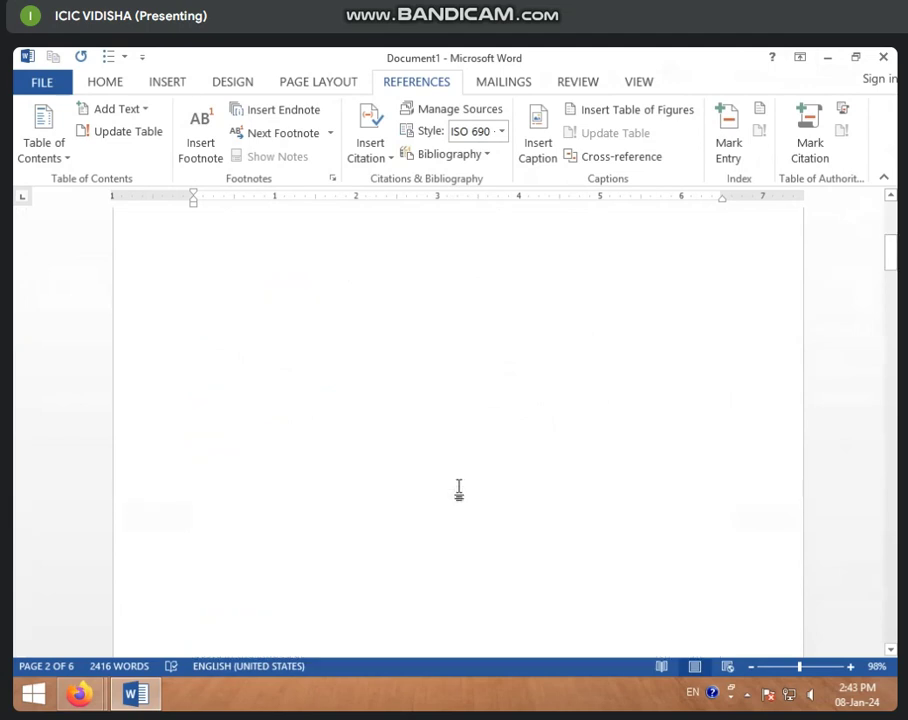
scroll(454, 480, "up", 5)
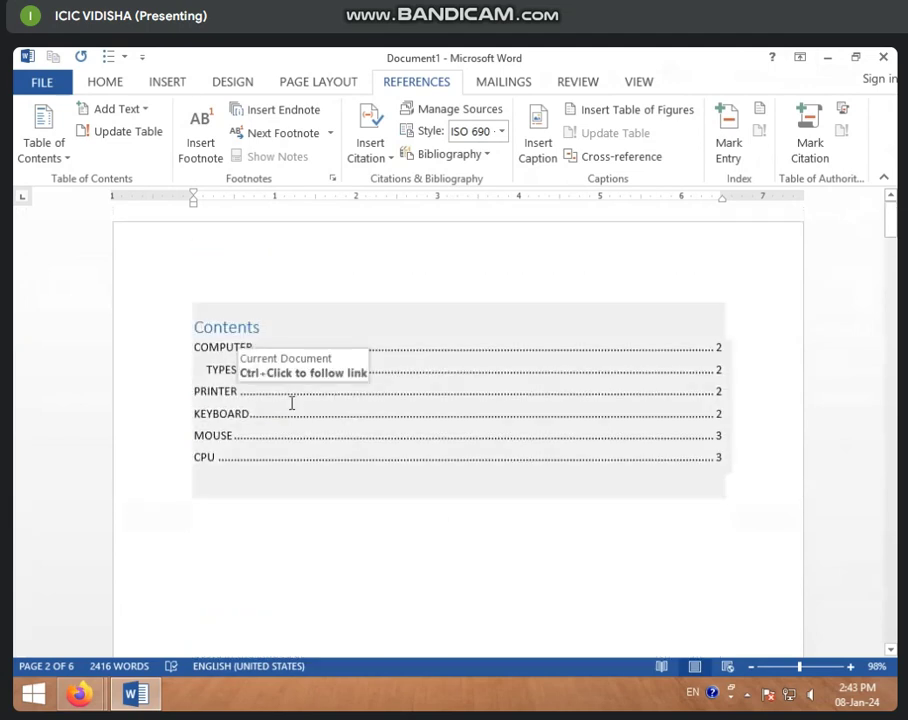
left_click(292, 402)
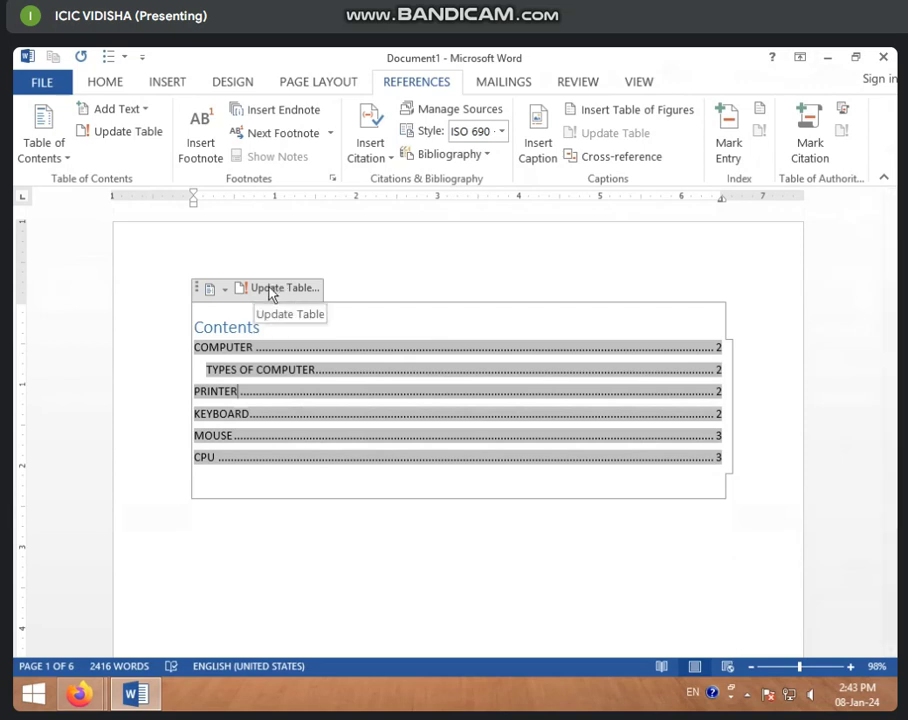
left_click(120, 143)
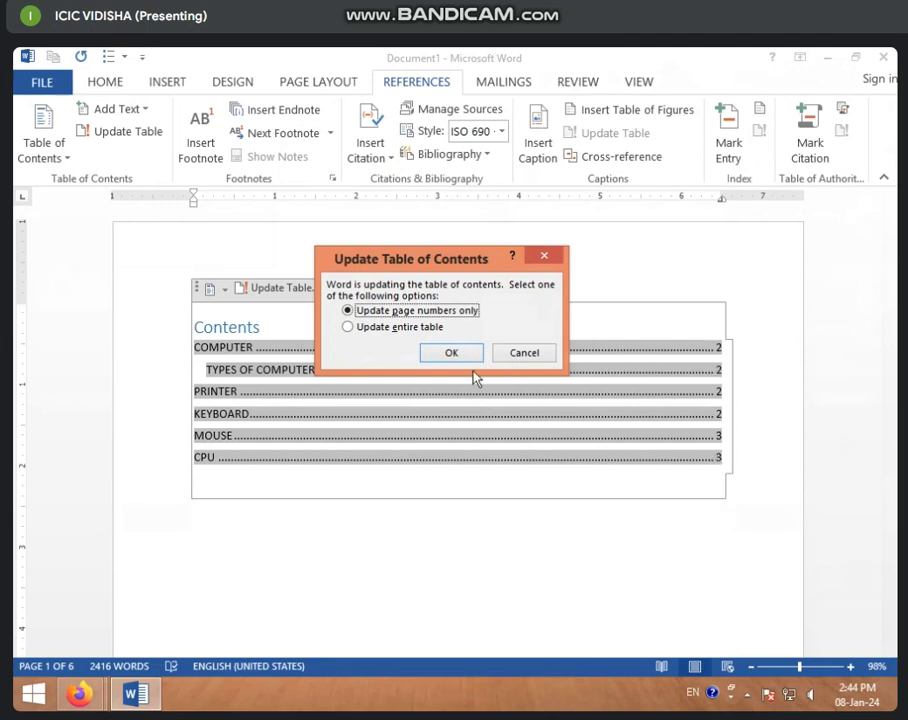
left_click(401, 330)
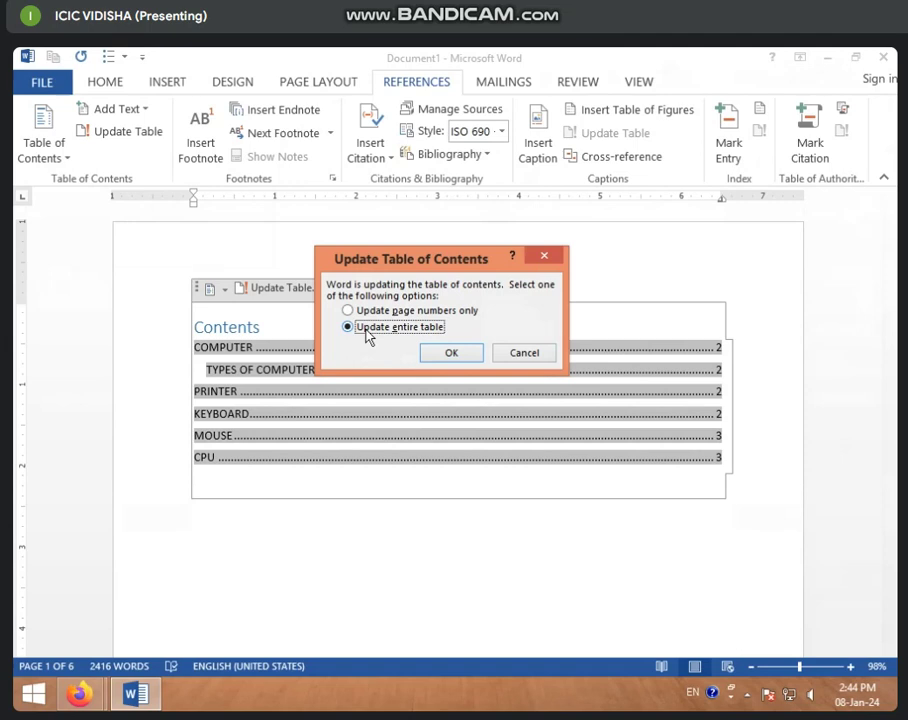
left_click(458, 352)
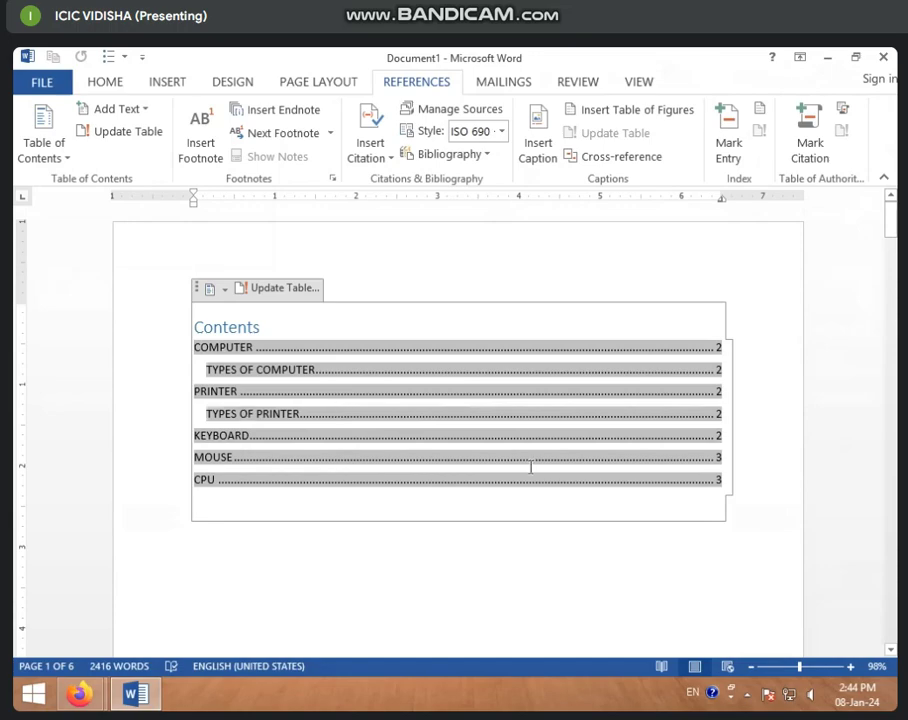
Add a new SCANNER line after 'another device.' on page 4
scroll(531, 467, "down", 3)
scroll(490, 488, "down", 3)
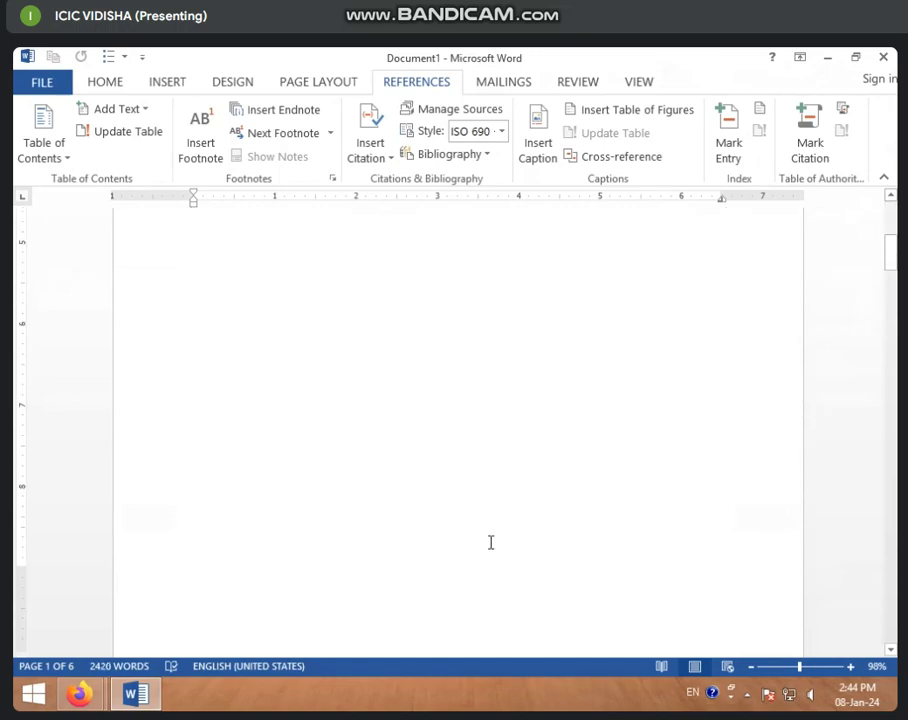
scroll(484, 534, "down", 3)
scroll(478, 540, "down", 3)
scroll(470, 562, "down", 5)
scroll(450, 567, "down", 6)
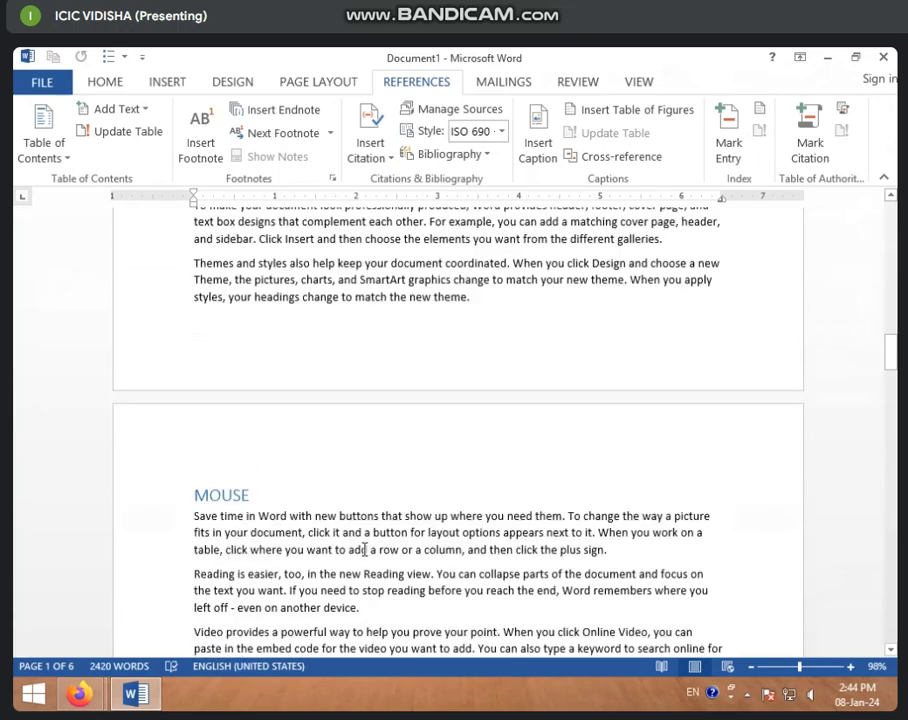
scroll(355, 547, "up", 3)
scroll(361, 547, "down", 3)
left_click(265, 493)
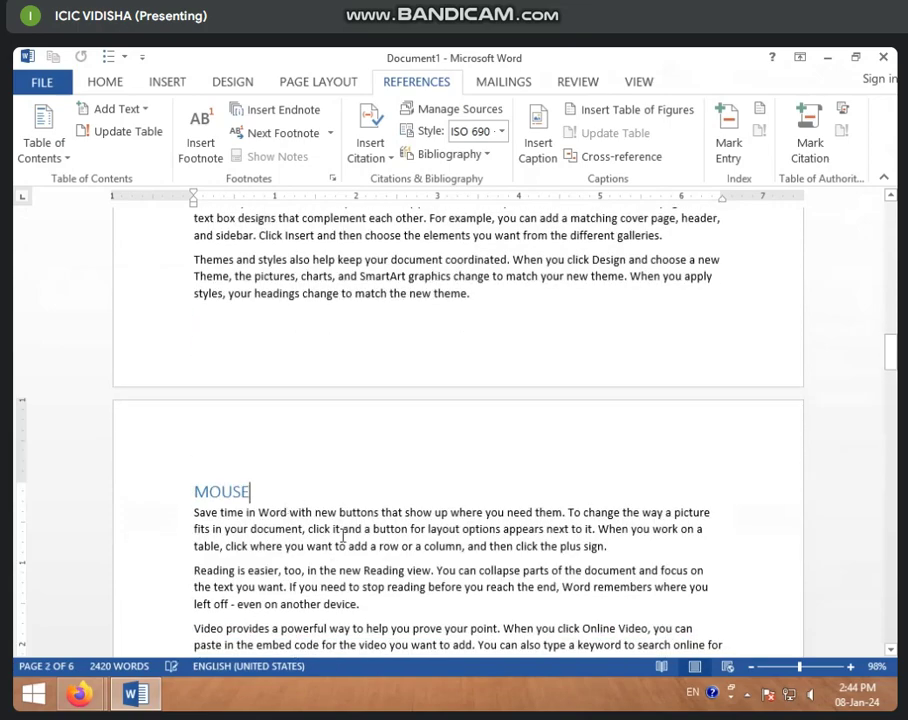
left_click(612, 545)
scroll(613, 545, "down", 3)
scroll(600, 545, "down", 3)
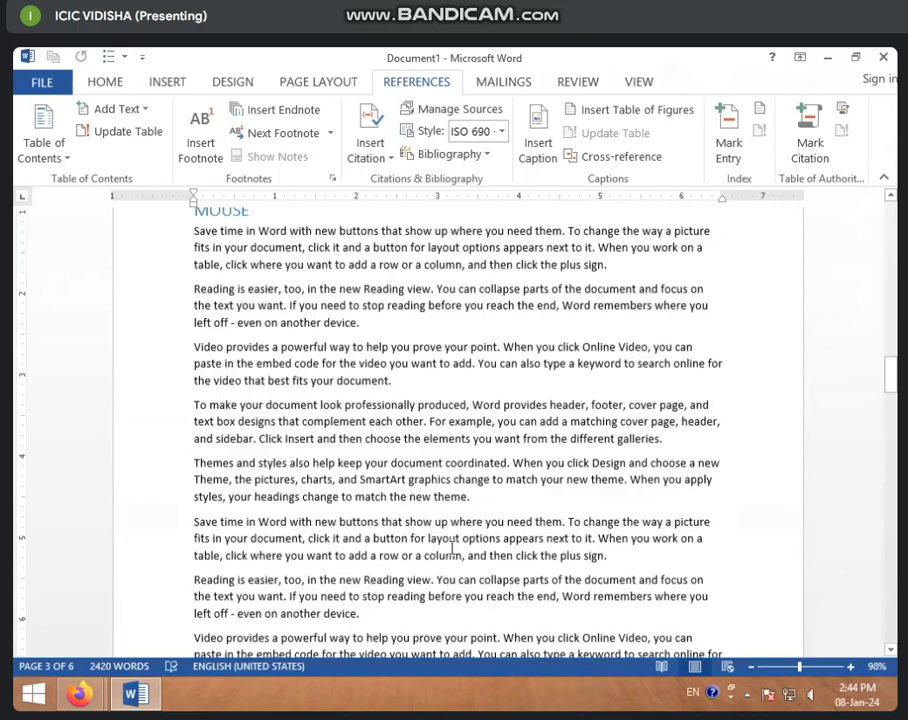
scroll(450, 543, "down", 5)
scroll(294, 577, "down", 5)
scroll(294, 577, "down", 8)
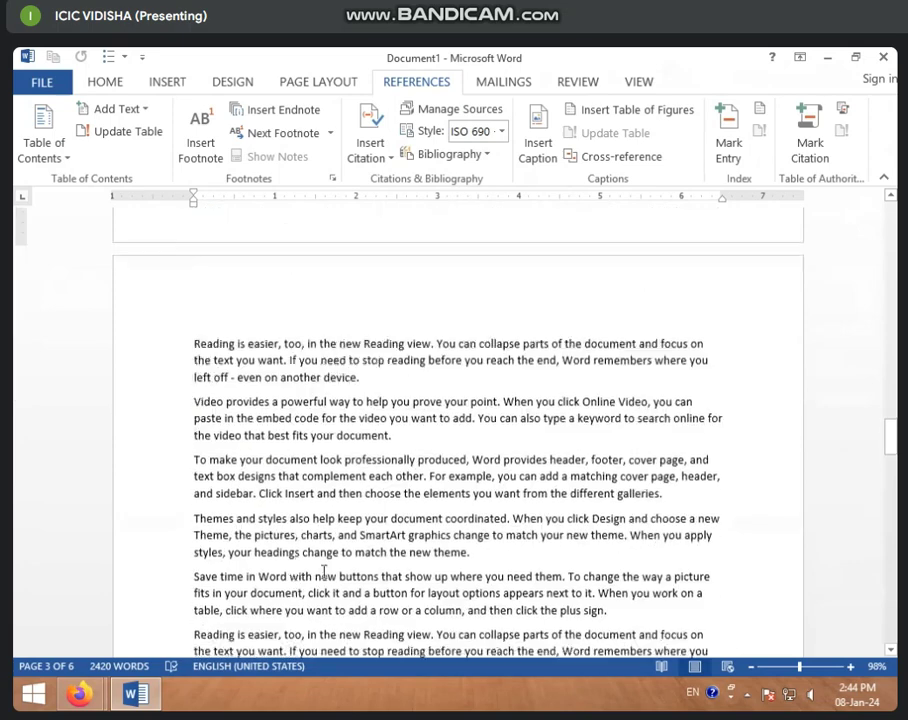
scroll(300, 550, "down", 3)
left_click(454, 517)
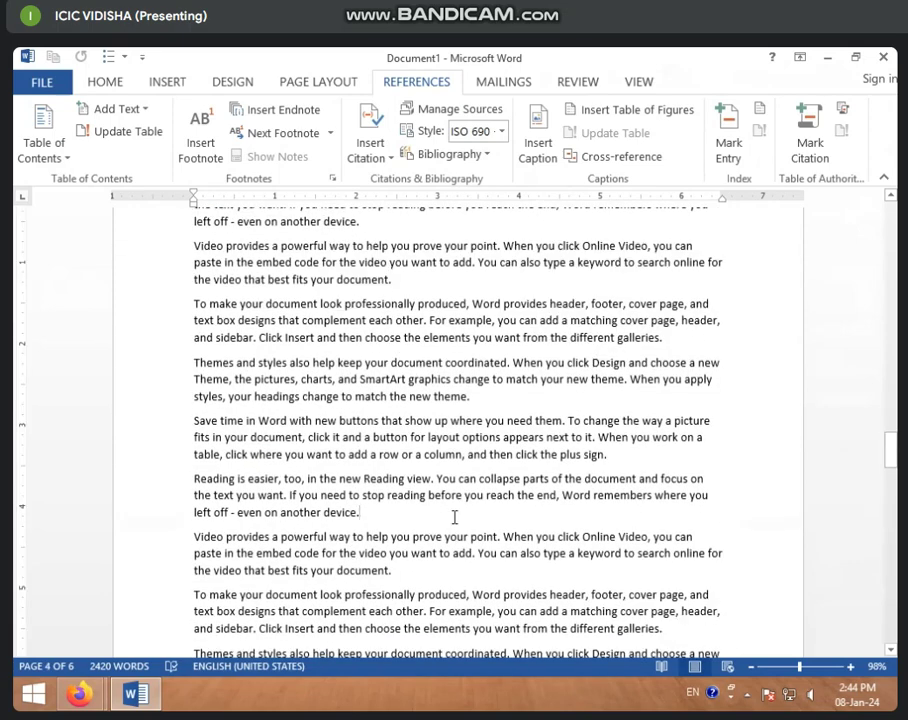
key("Return")
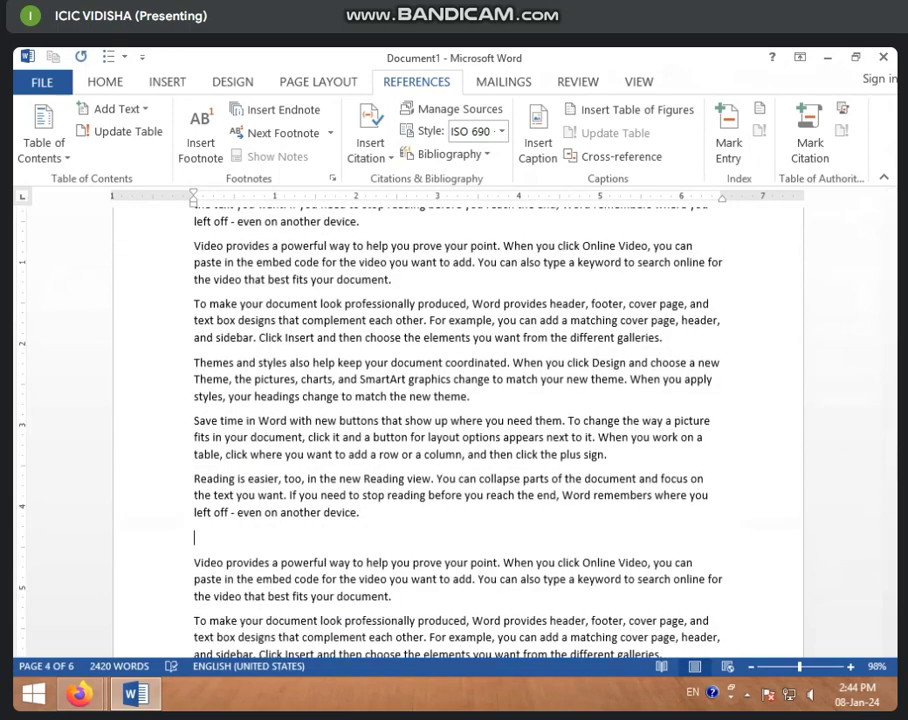
type("scNNE")
type("R")
Mark SCANNER as a level 1 contents entry and start a new paragraph below it
left_click_drag(194, 537, 250, 537)
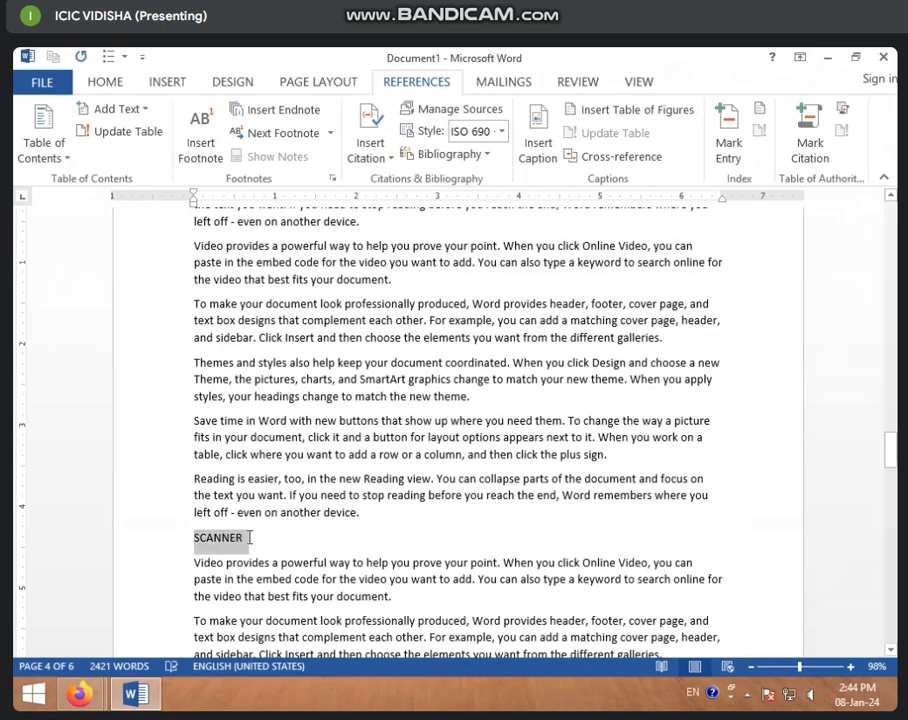
left_click(139, 114)
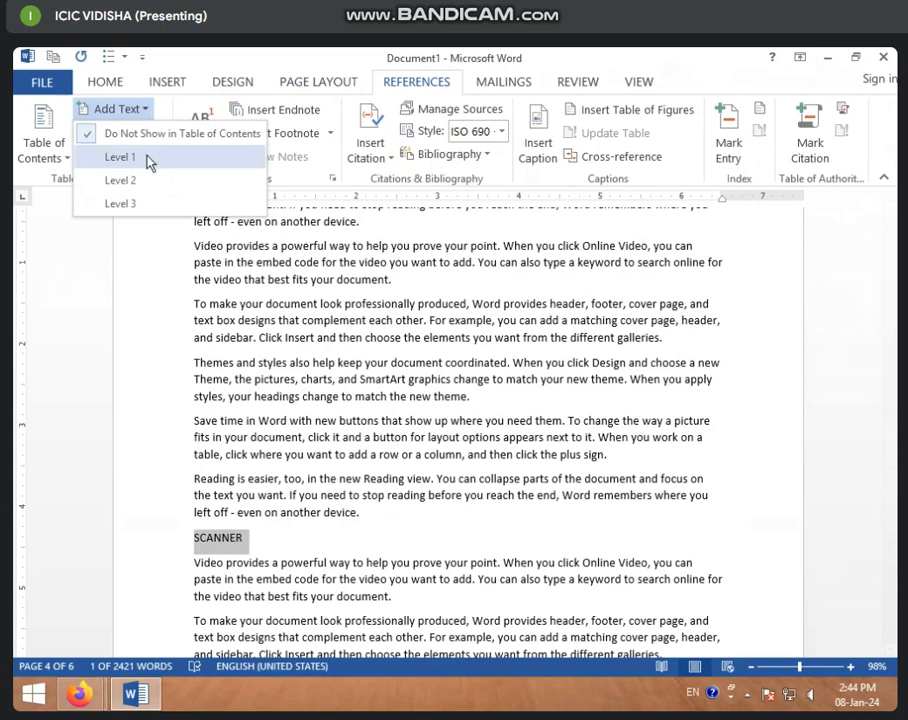
left_click(148, 158)
left_click(450, 600)
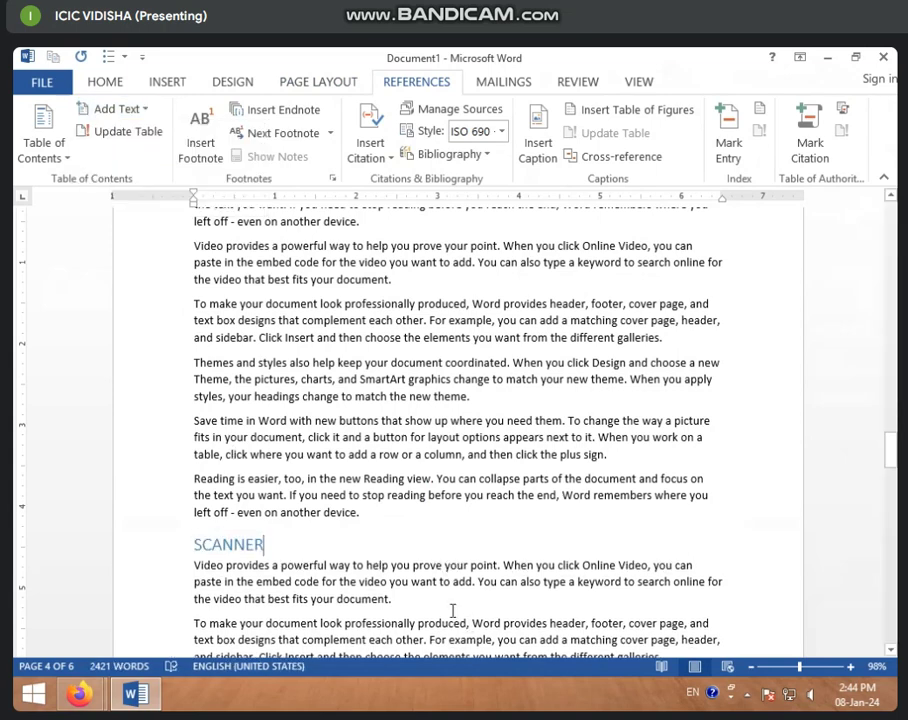
key("Return")
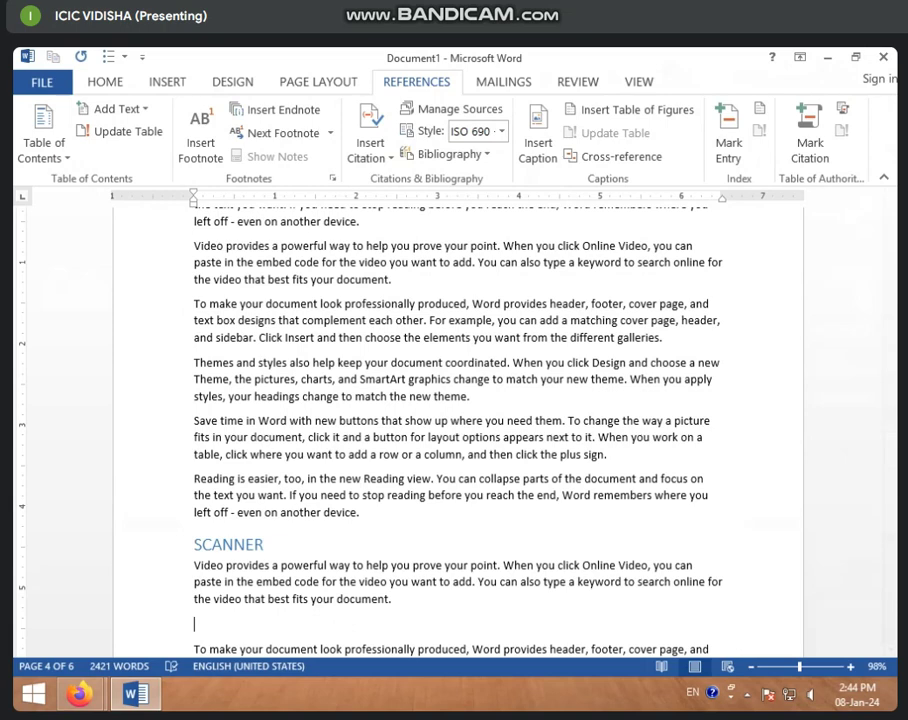
Type the TYPES OF SCANNERS subheading and mark it as a level 2 contents entry
type("TPE")
key("BackSpace")
type("S ")
type("OF SCA")
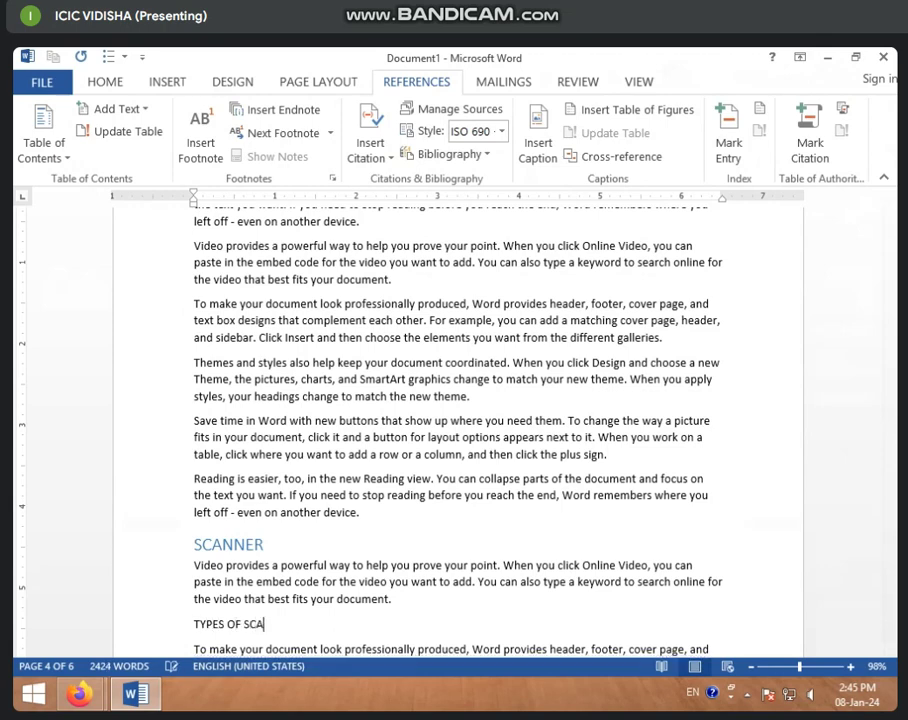
type("R")
type("NN")
type("ER")
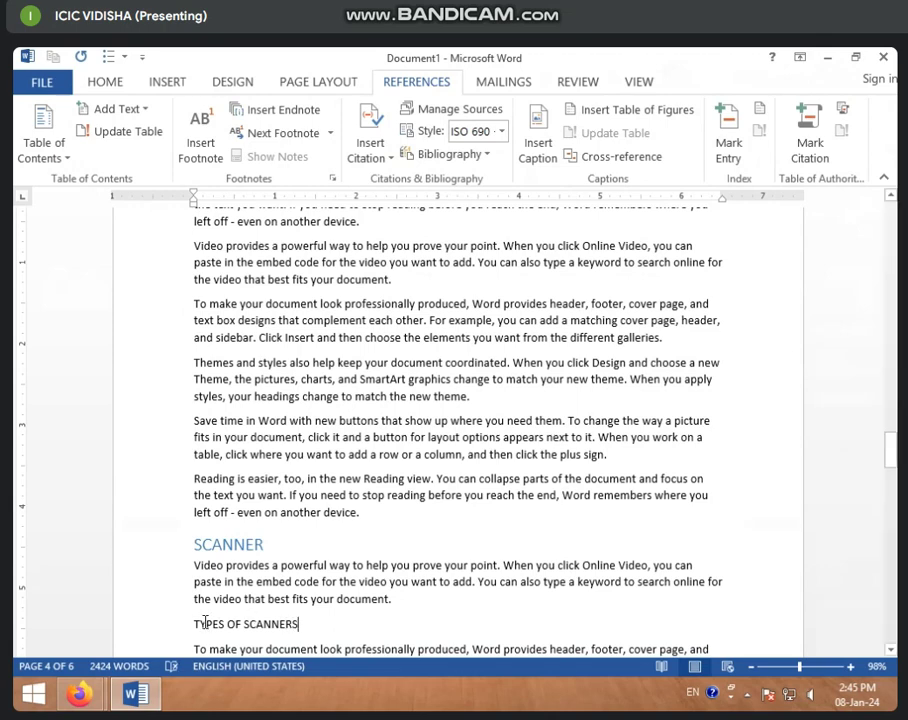
left_click_drag(194, 624, 297, 624)
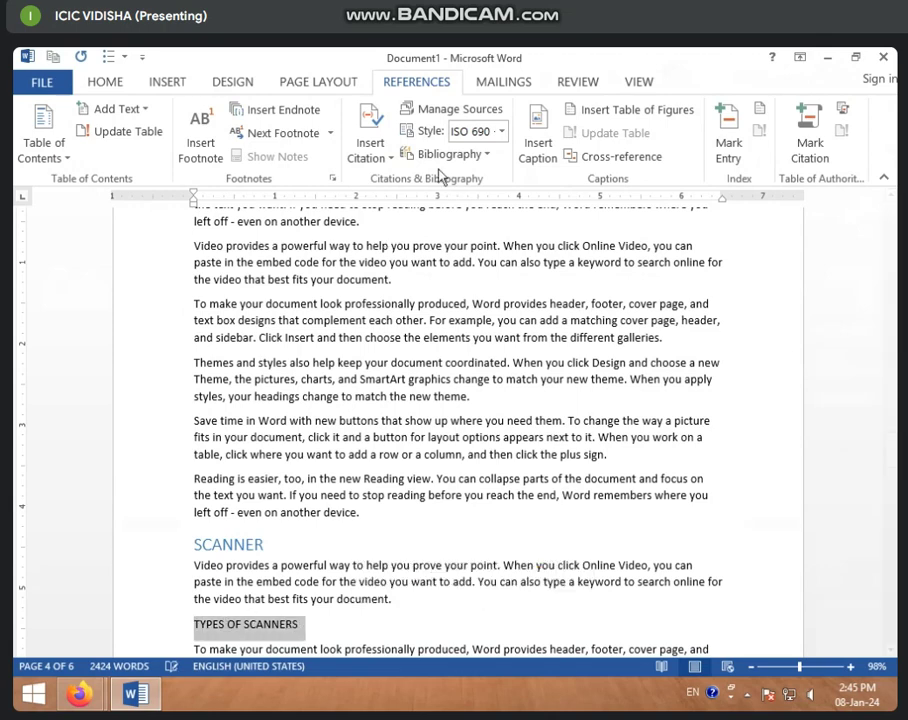
left_click(150, 112)
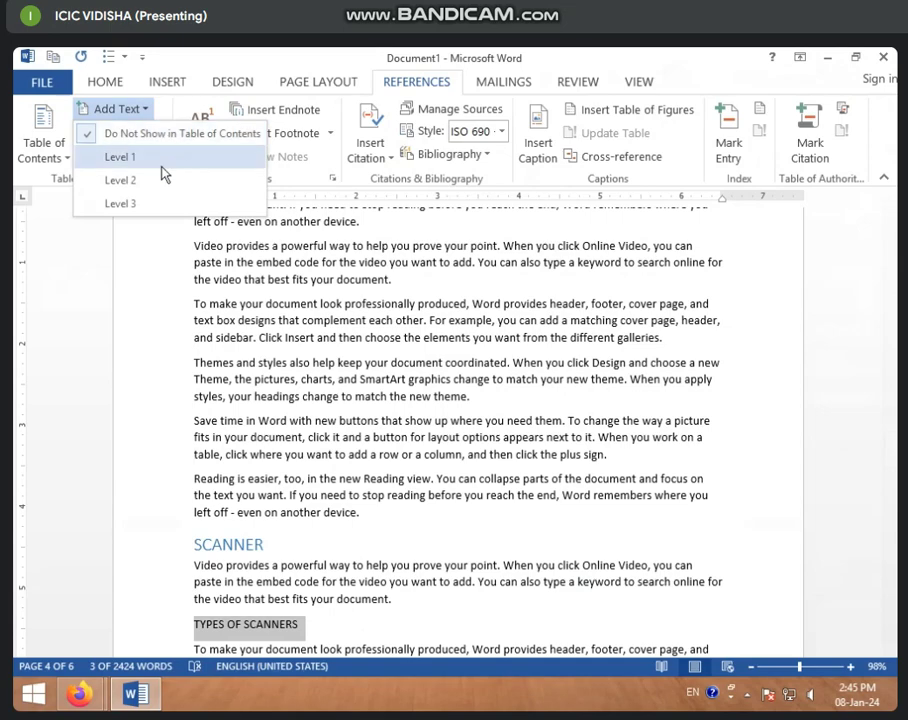
left_click(160, 155)
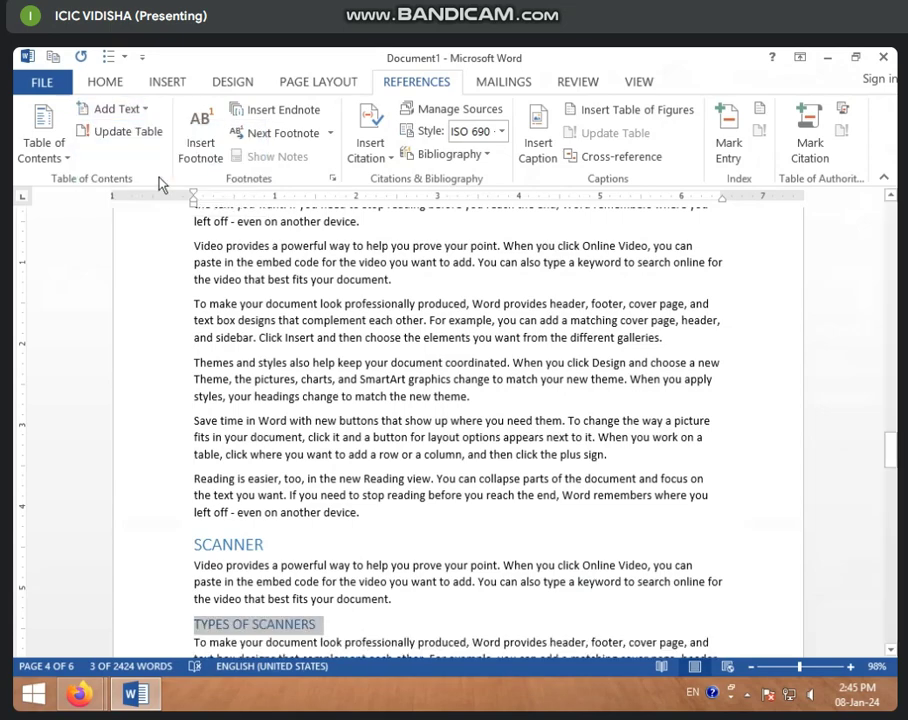
Scroll through the pages to check the headings, then return to page one with Ctrl+Home
scroll(196, 397, "up", 5)
scroll(196, 397, "up", 5)
scroll(196, 397, "up", 5)
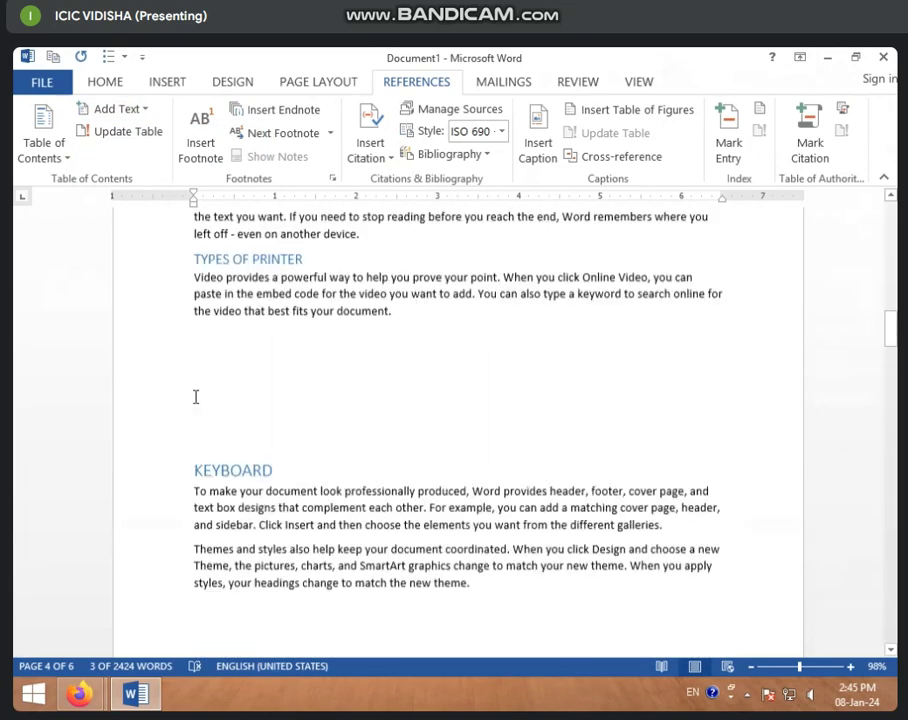
scroll(196, 397, "up", 5)
scroll(276, 396, "up", 5)
scroll(294, 461, "down", 5)
scroll(294, 461, "down", 5)
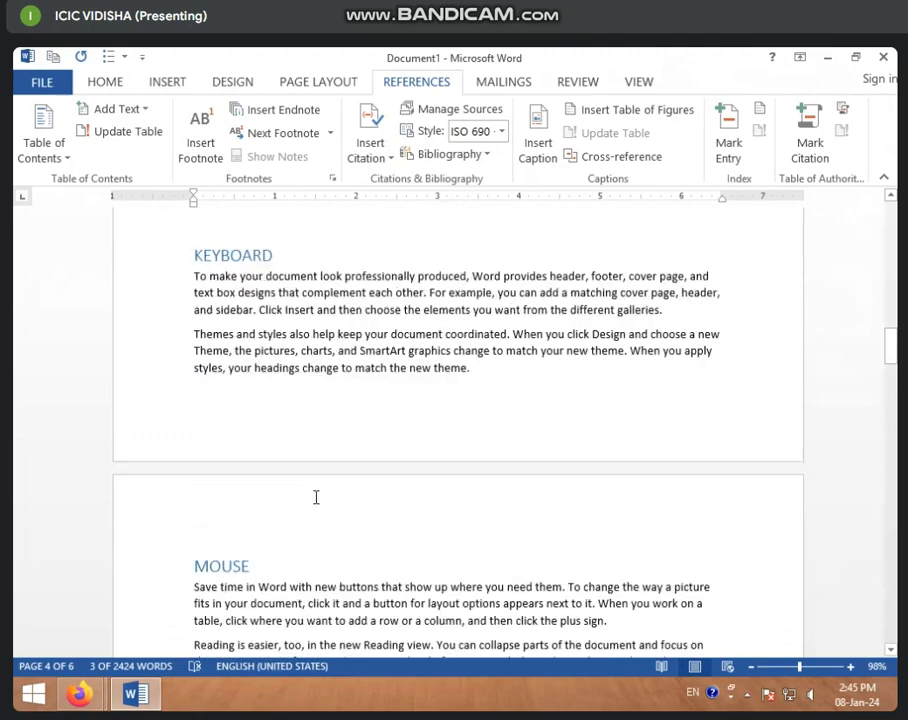
scroll(310, 490, "down", 5)
left_click(329, 564)
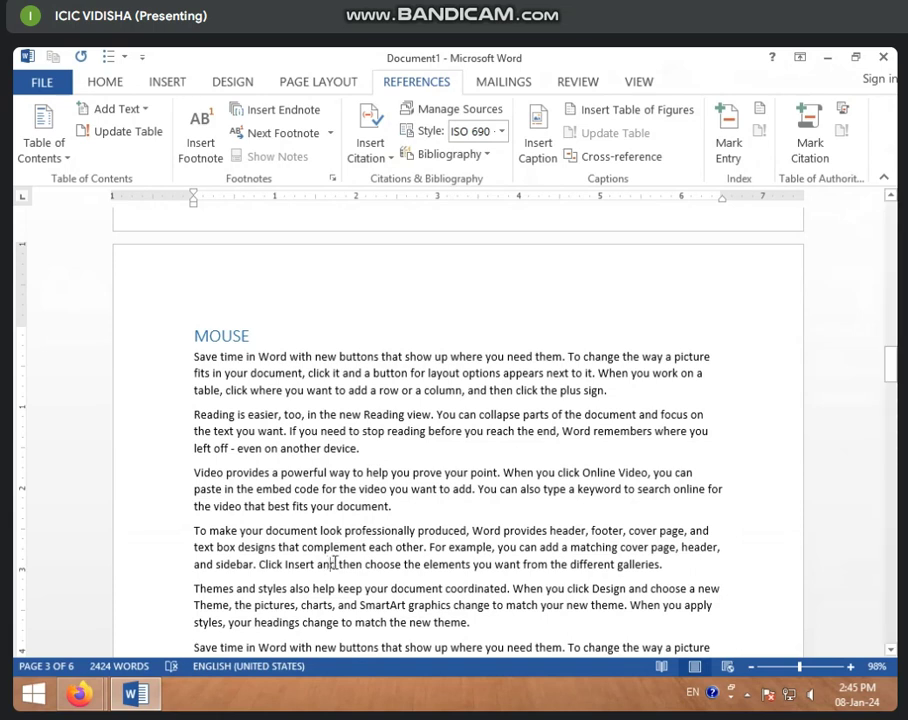
key("ctrl+Home")
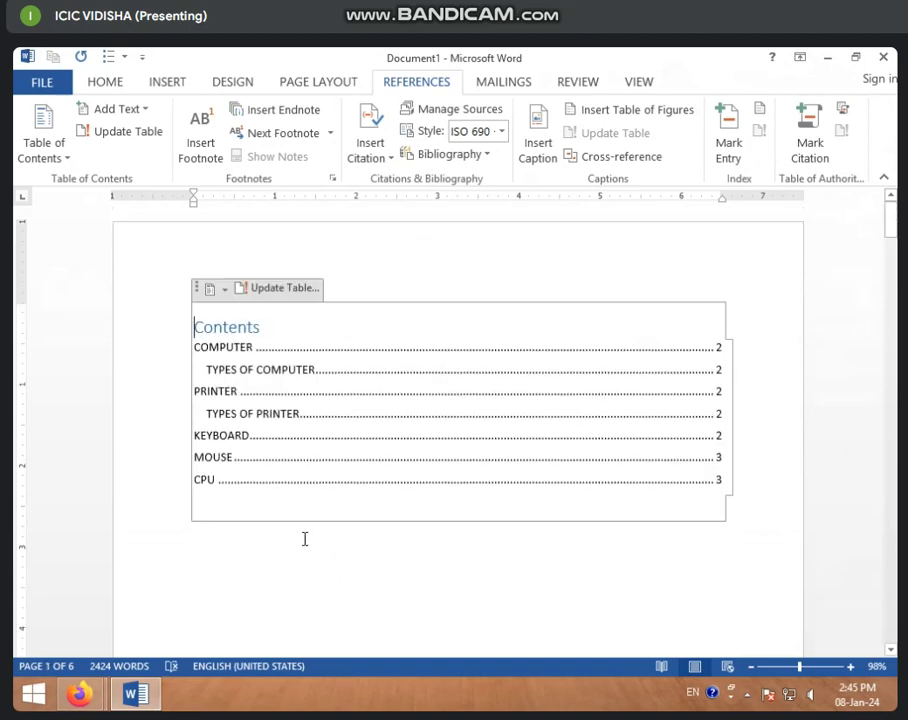
Update the entire table of contents to add SCANNER and TYPES OF SCANNERS on page 4
left_click(304, 366)
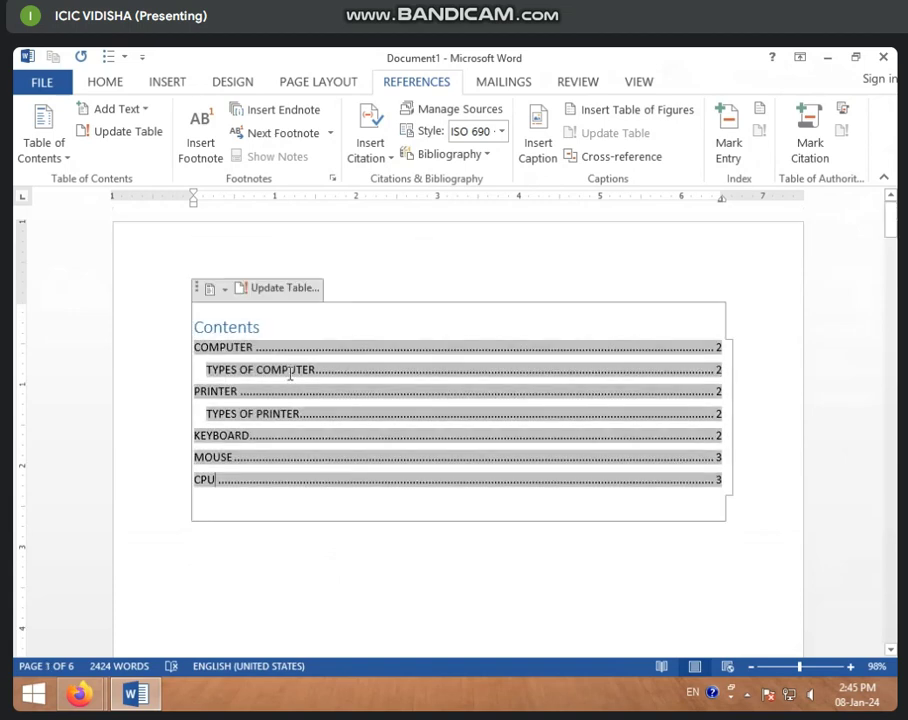
left_click(242, 292)
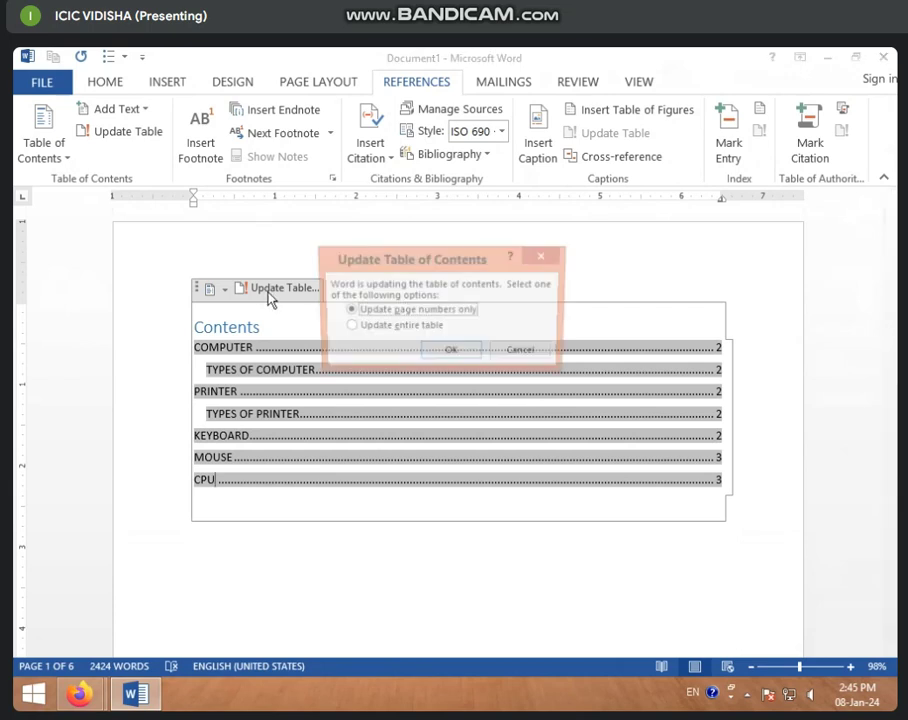
left_click(358, 326)
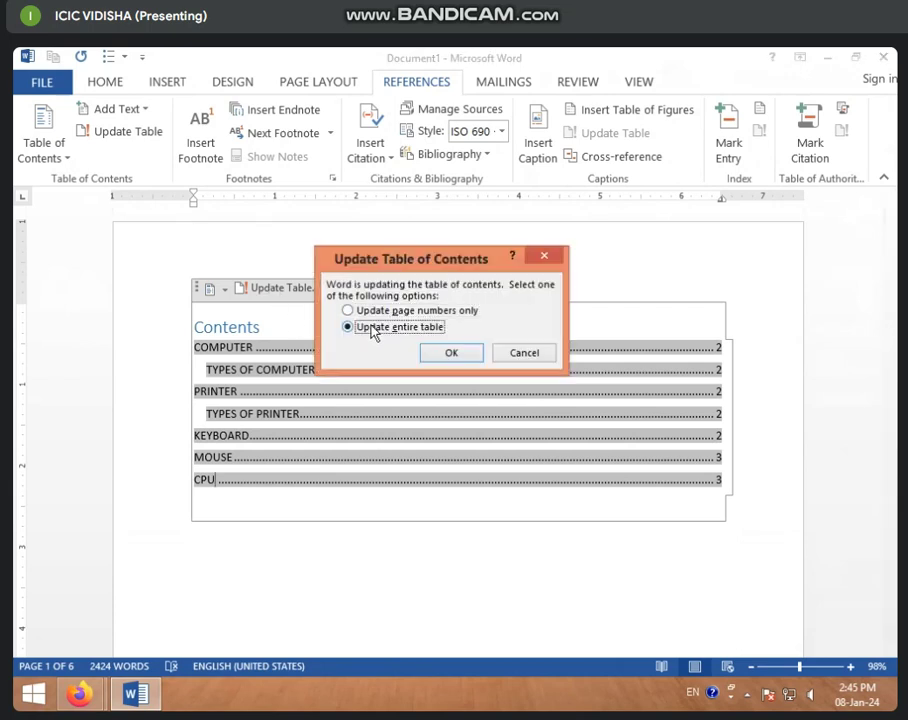
left_click(452, 353)
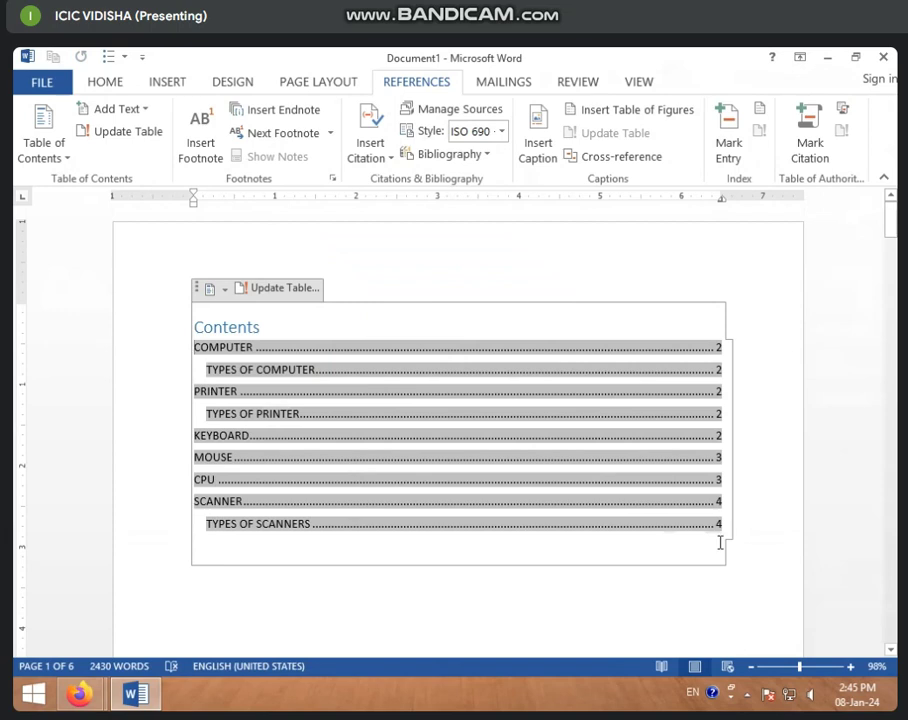